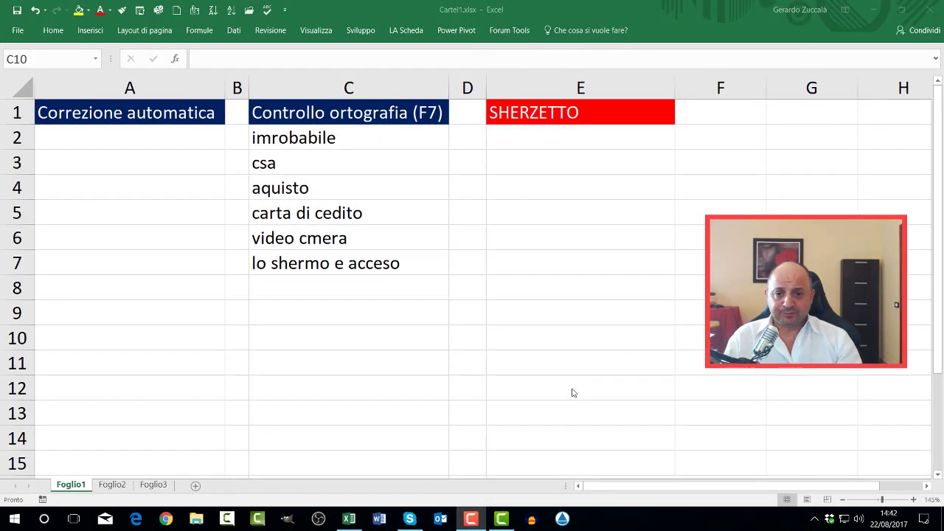
Enter 'aquistare' in A2, which auto-corrects to acquistare, and 'csa' in A3.
left_click(565, 135)
left_click(83, 144)
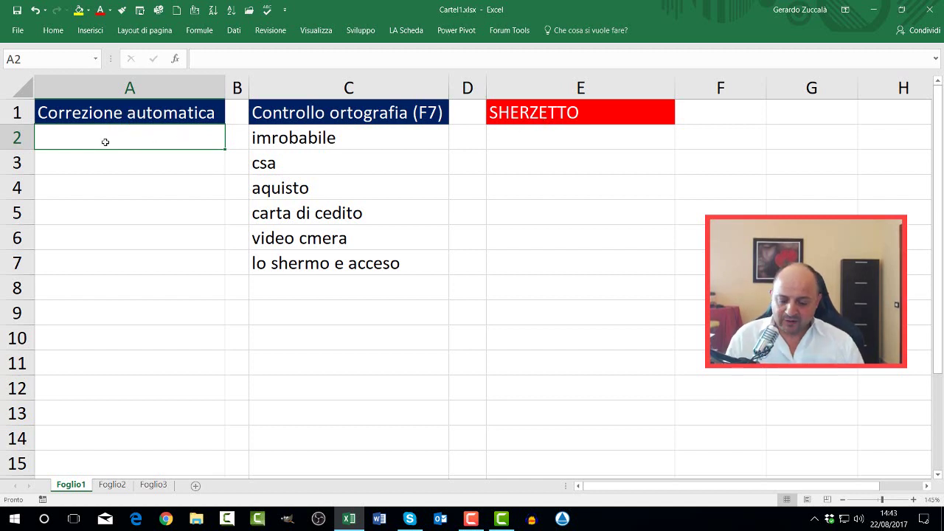
type("aqu")
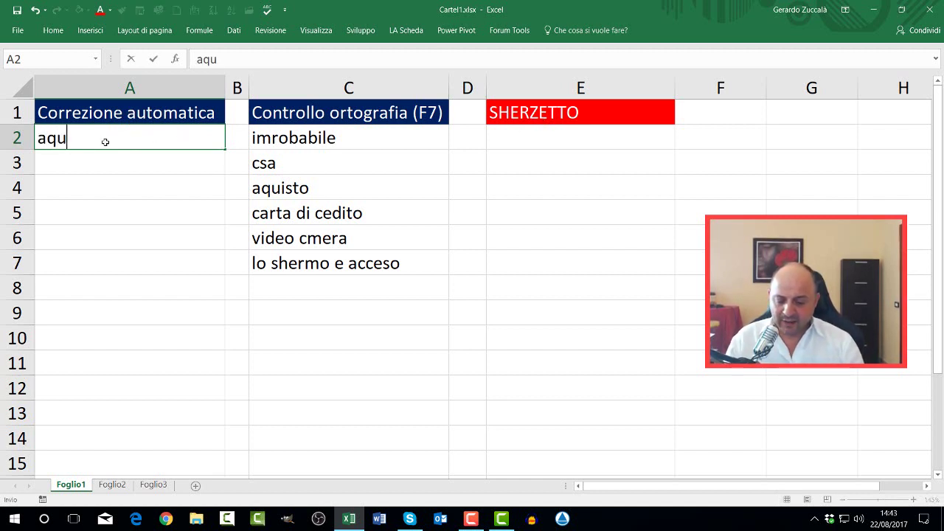
type("istare")
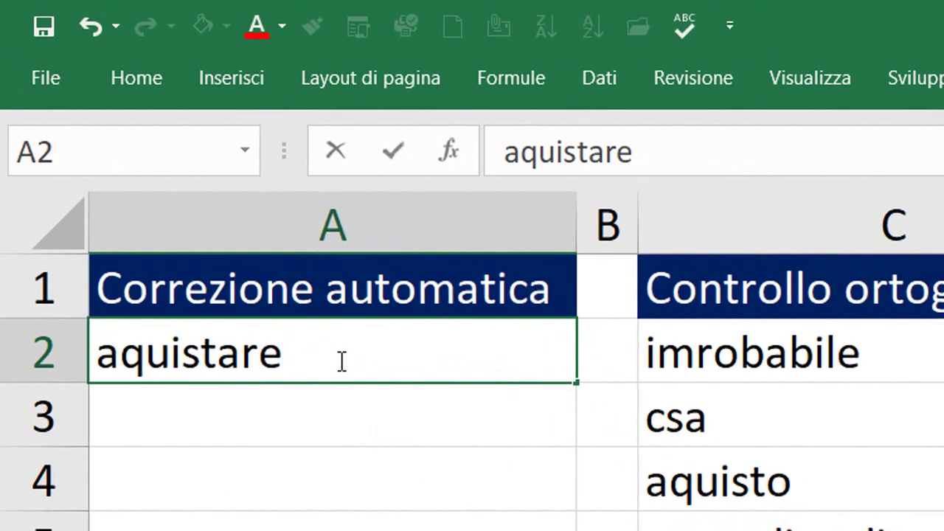
key("Return")
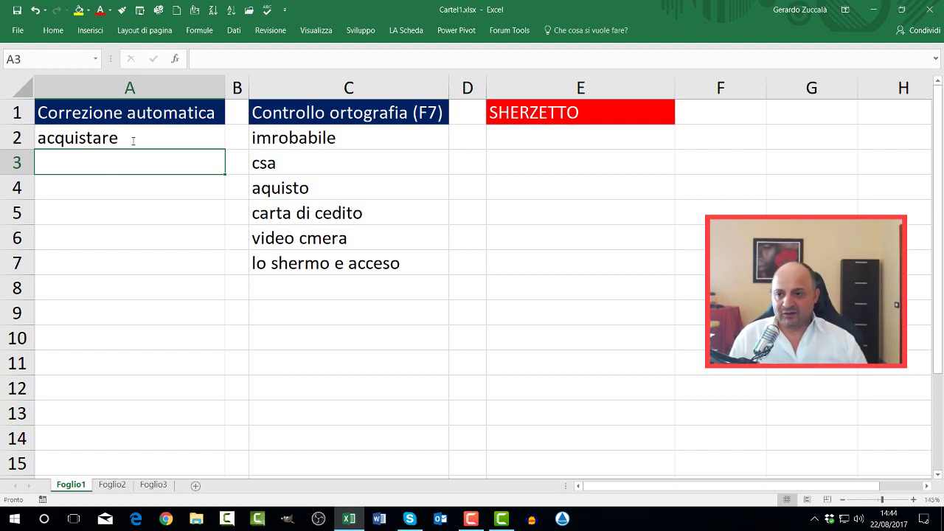
type("c")
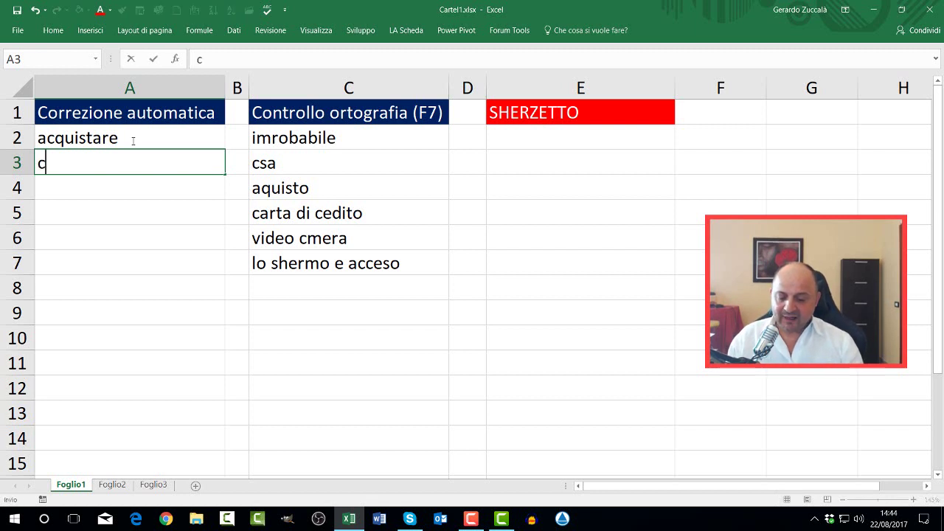
type("s")
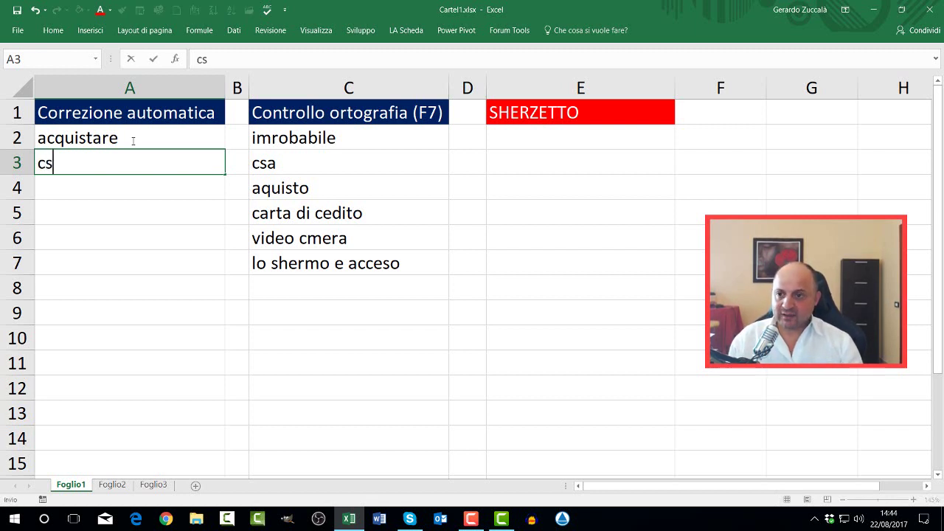
type("a")
key("Return")
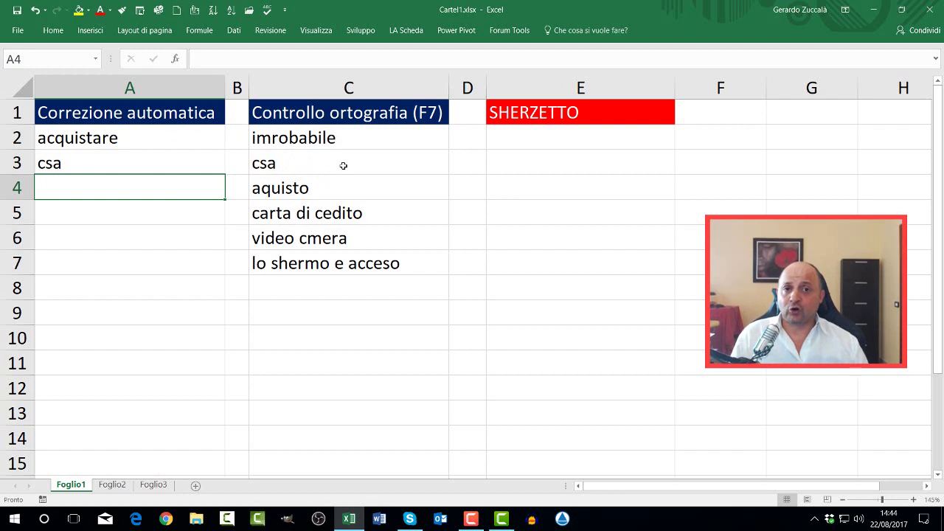
Select the misspelled words in C2:C7 and launch spell check (F7) from aquisto in C4.
left_click_drag(311, 134, 309, 263)
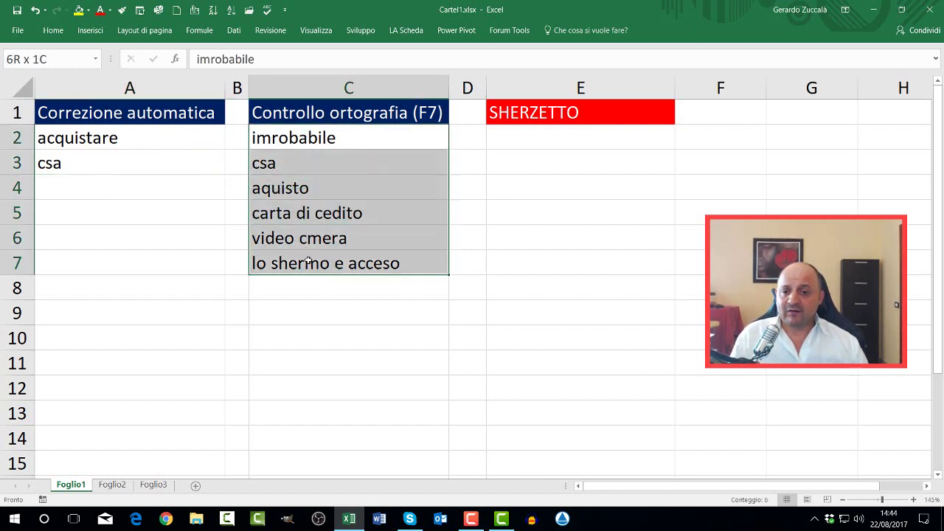
left_click(304, 135)
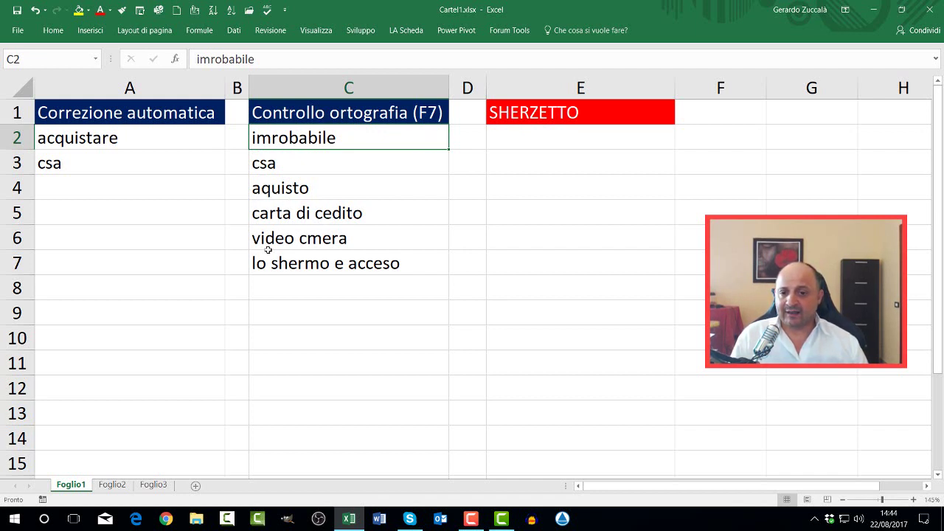
left_click(285, 157)
left_click(298, 180)
left_click(361, 263)
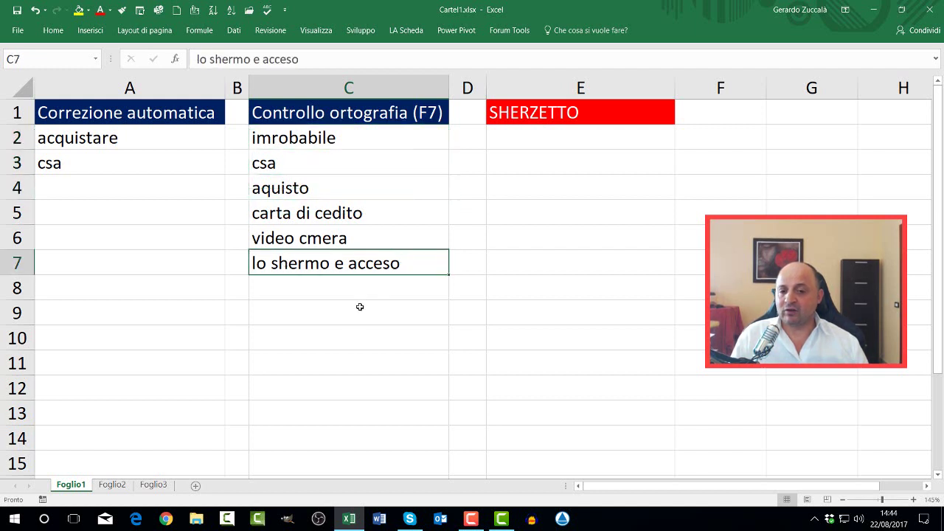
key("Up")
key("Up")
key("Up")
left_click(350, 186)
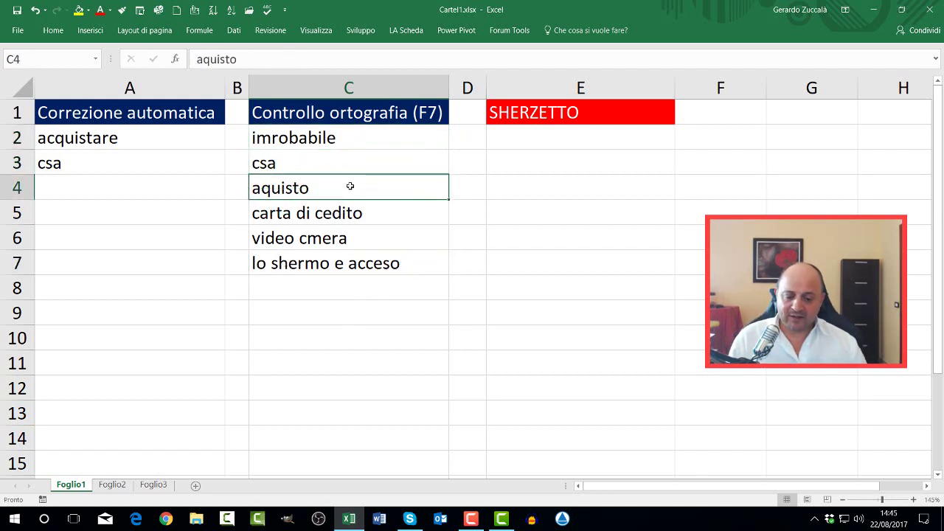
key("F7")
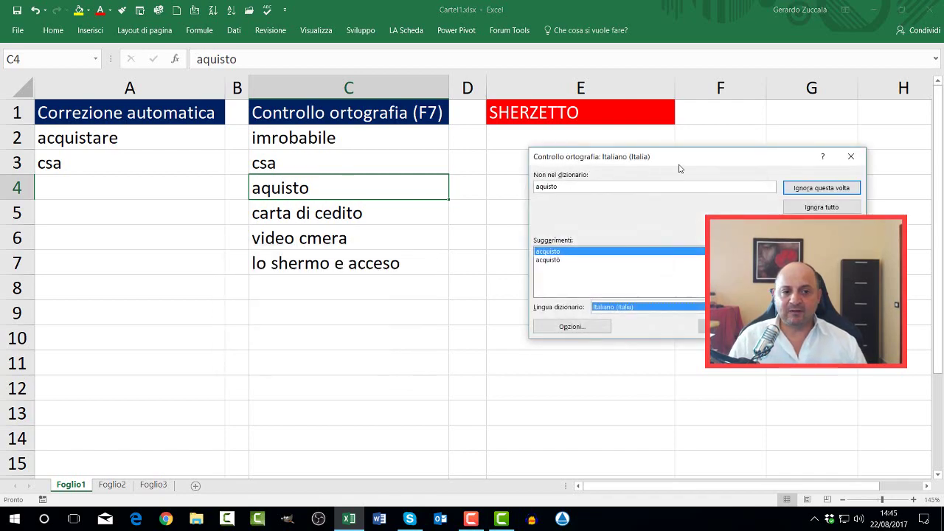
Keep Italiano (Italia) as the dictionary and replace aquisto with the suggested acquisto.
mouse_move(678, 164)
left_mouse_down()
mouse_move(586, 190)
mouse_move(428, 264)
left_mouse_up()
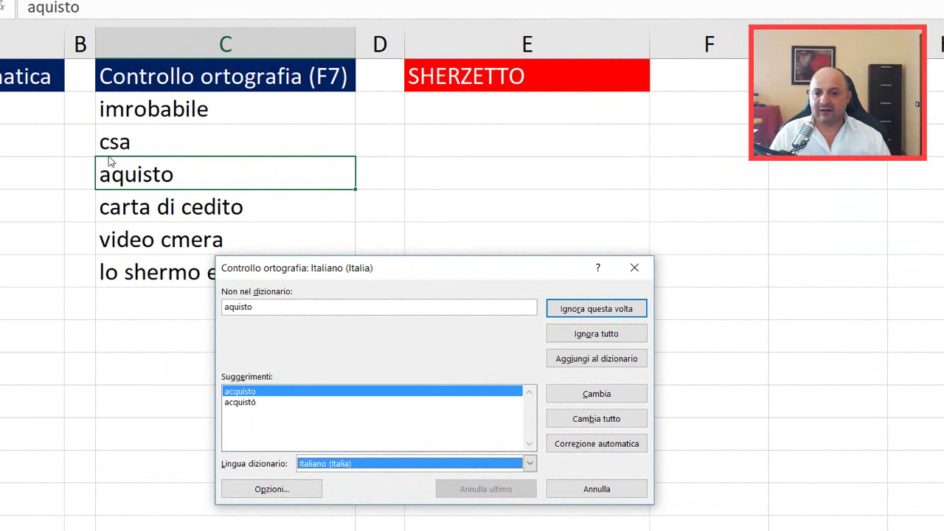
left_click_drag(489, 267, 560, 162)
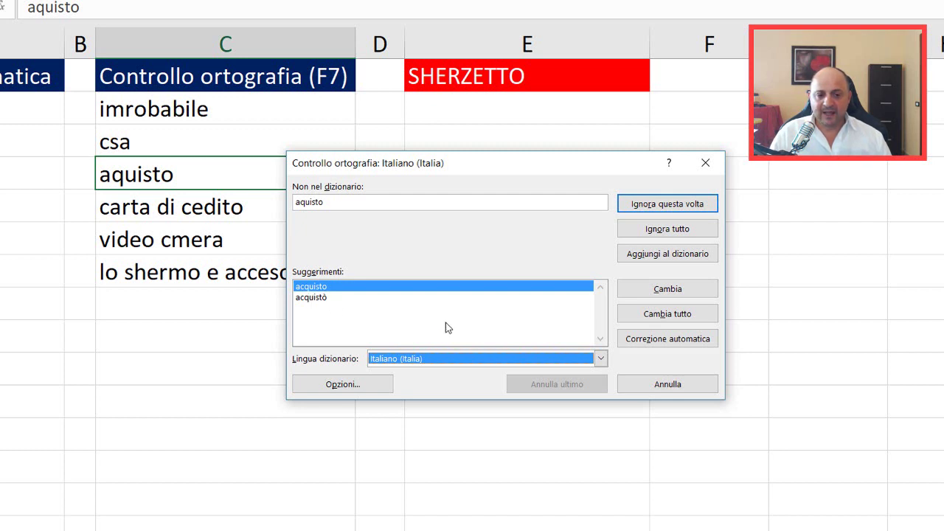
left_click(601, 359)
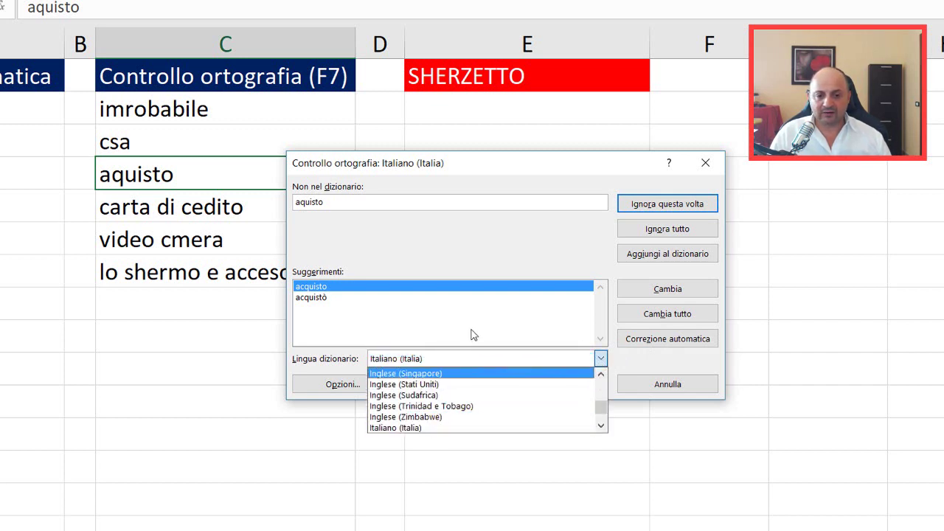
left_click(401, 361)
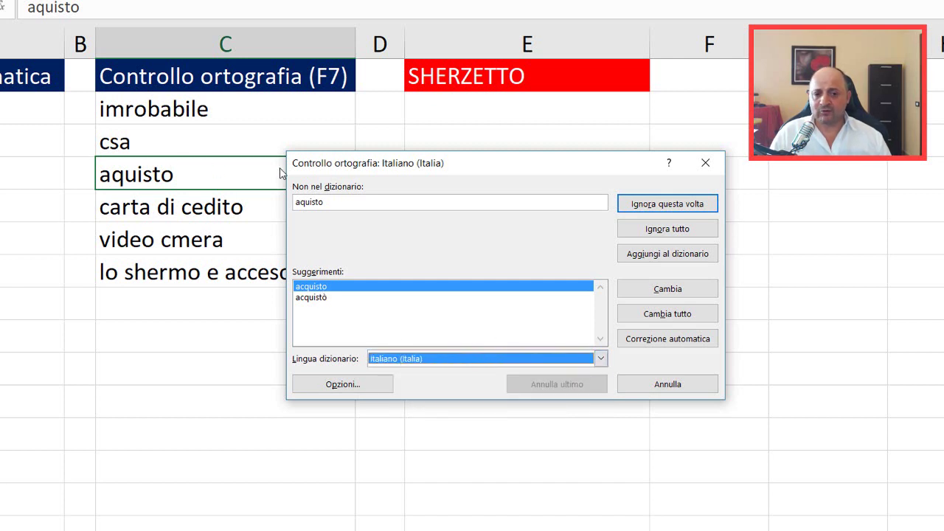
left_click_drag(478, 168, 520, 167)
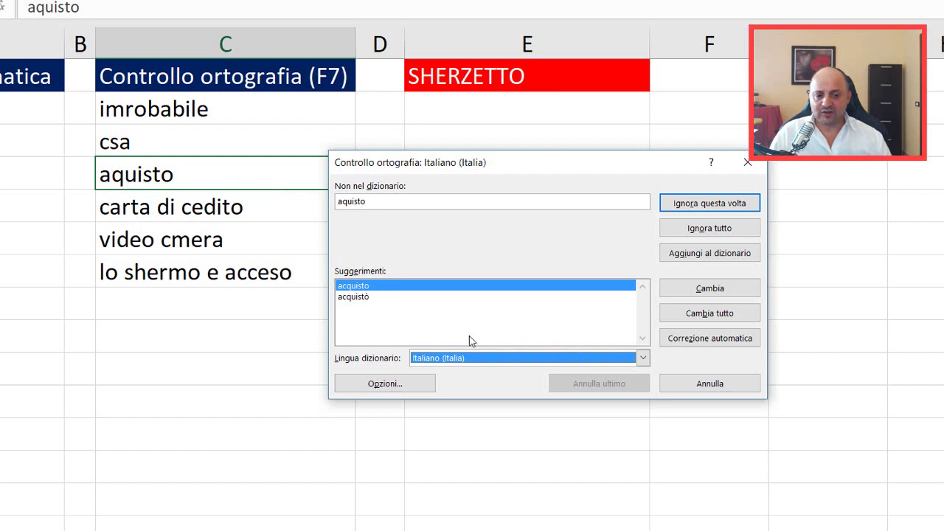
double_click(372, 287)
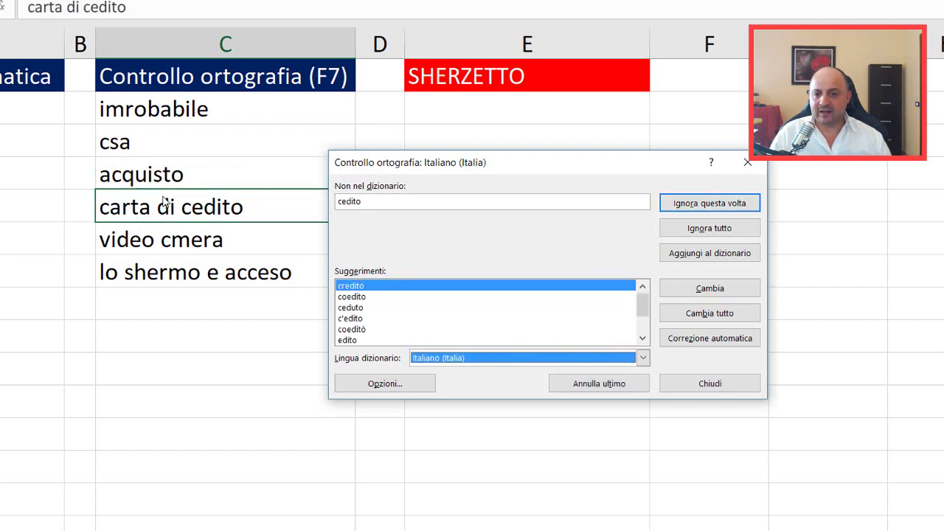
Replace cedito with credito and cmera with camera.
mouse_move(503, 164)
left_mouse_down()
mouse_move(520, 166)
mouse_move(534, 138)
left_mouse_up()
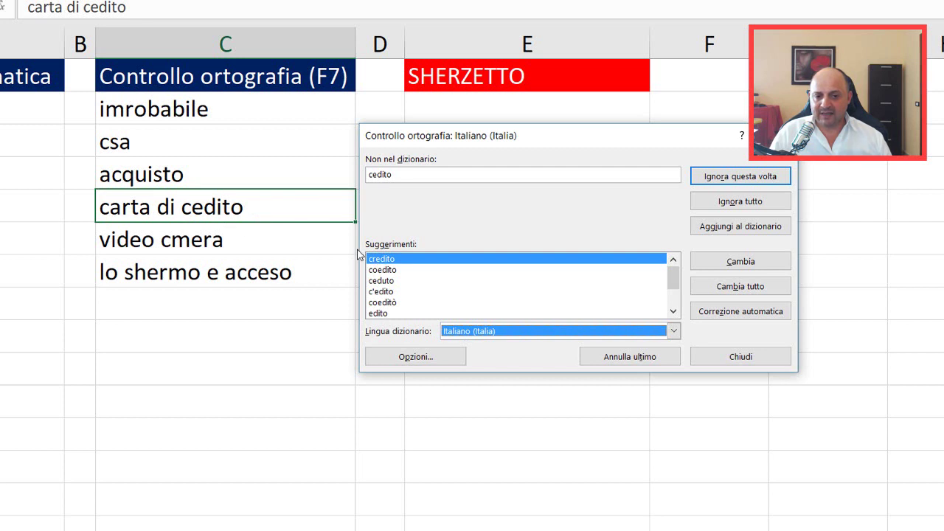
left_click(382, 260)
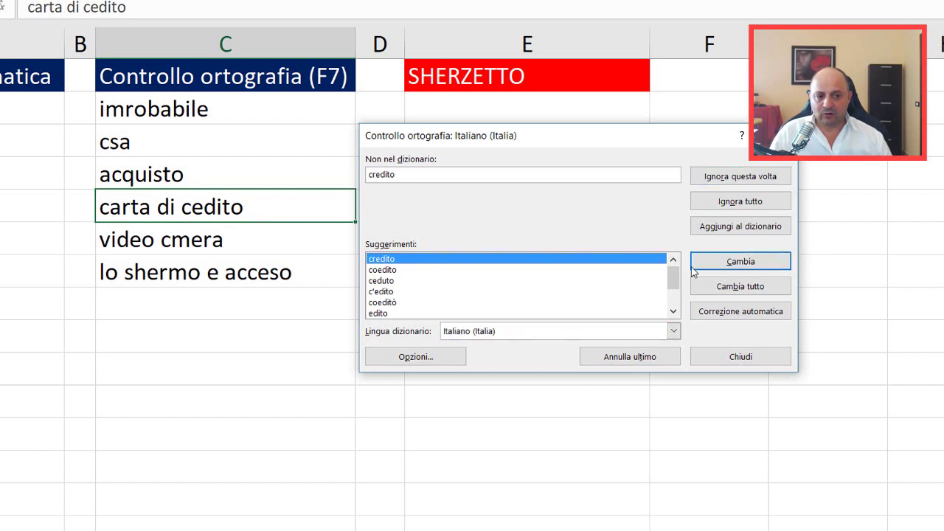
left_click(734, 263)
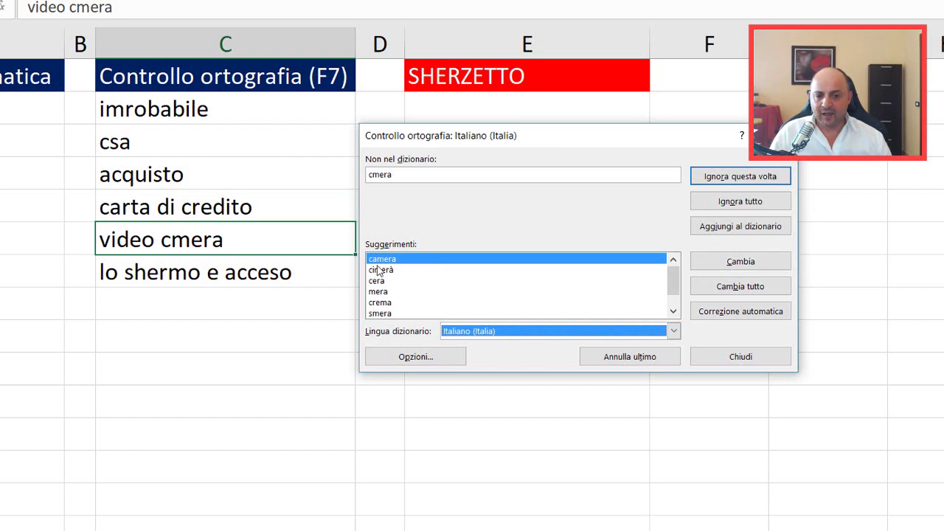
scroll(672, 291, "down", 1)
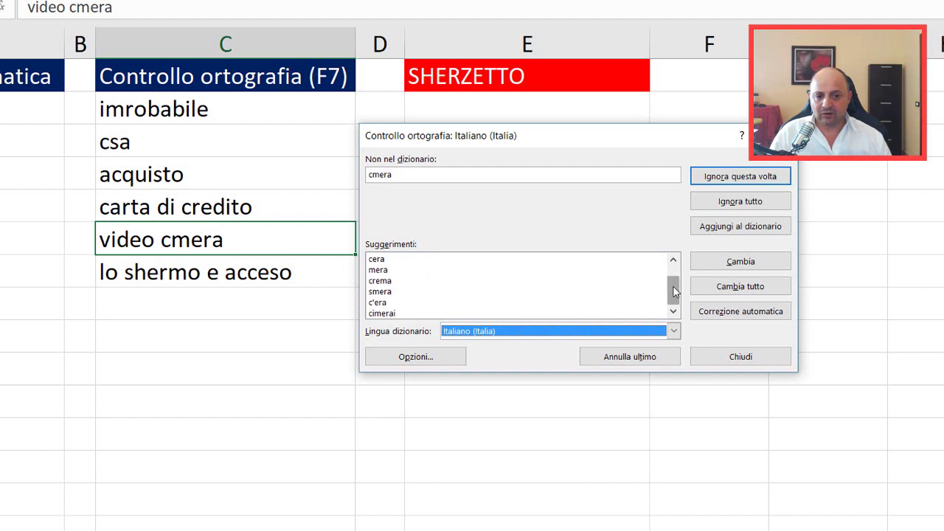
scroll(674, 293, "up", 1)
double_click(384, 260)
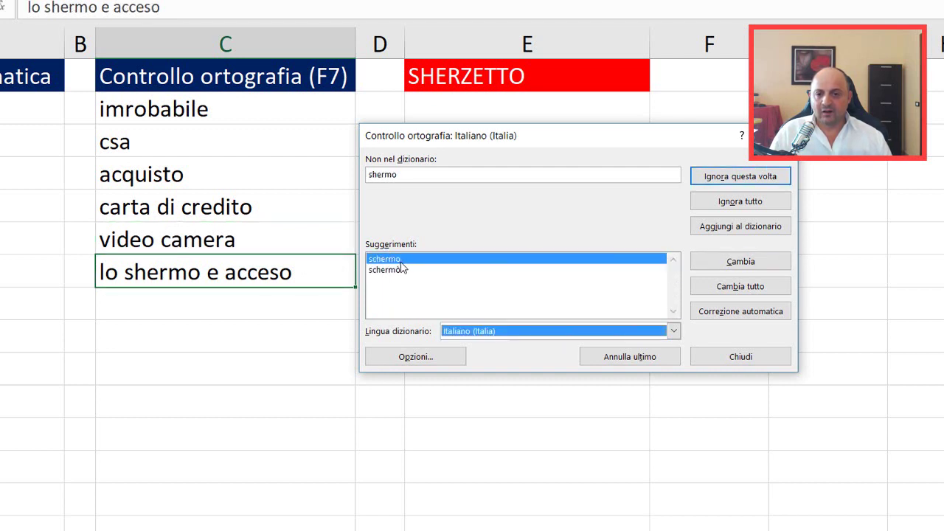
Replace shermo with schermo in 'lo schermo e acceso'.
mouse_move(587, 142)
left_mouse_down()
mouse_move(603, 239)
mouse_move(634, 130)
left_mouse_up()
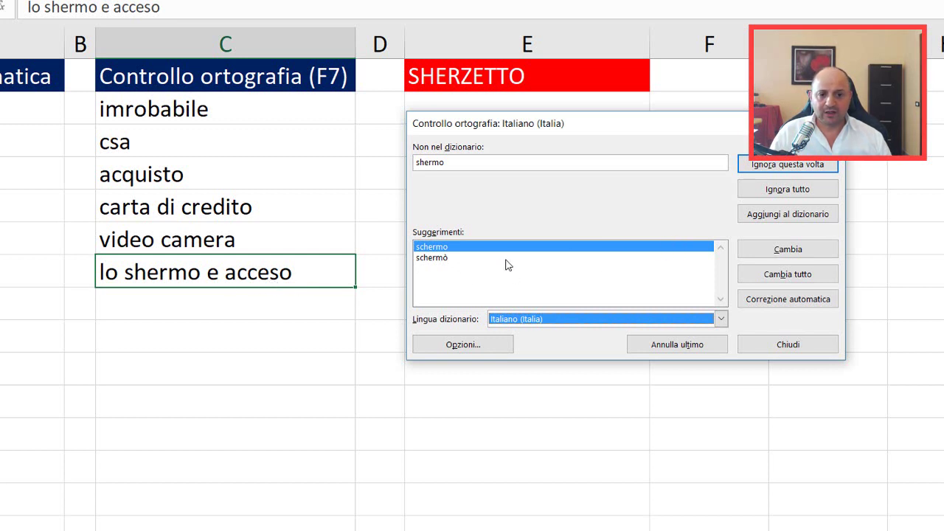
left_click(427, 248)
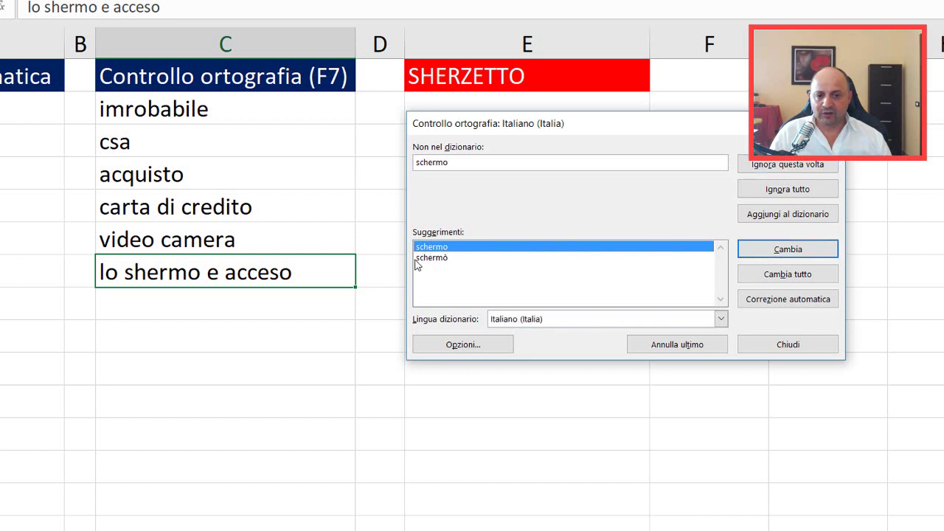
key("Return")
left_click_drag(381, 252, 223, 320)
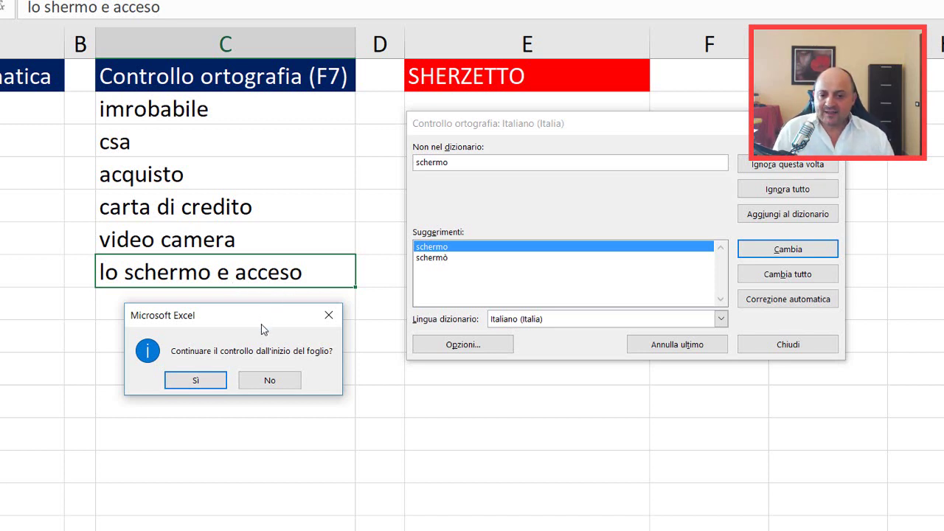
Restart the check from the top, replacing imrobabile with improbabile and csa with casa.
mouse_move(261, 327)
left_mouse_down()
mouse_move(281, 299)
mouse_move(223, 326)
left_mouse_up()
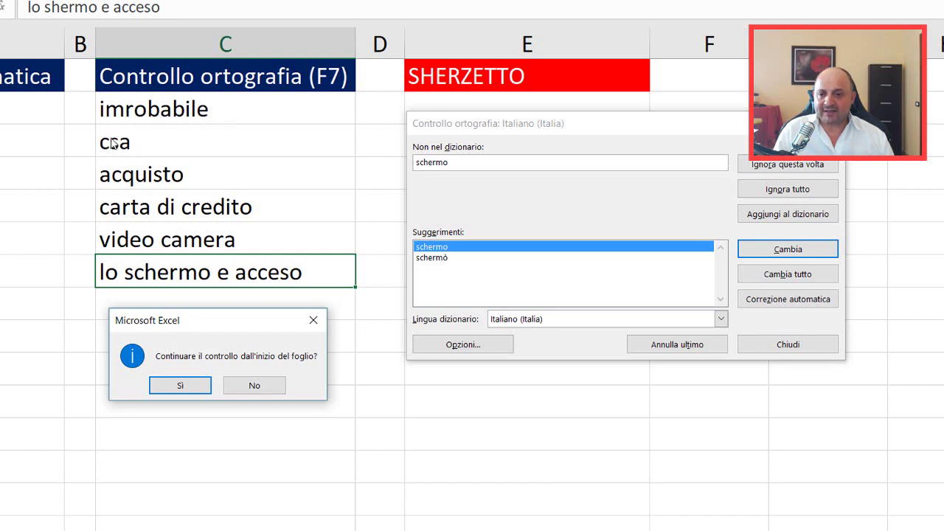
left_click(180, 385)
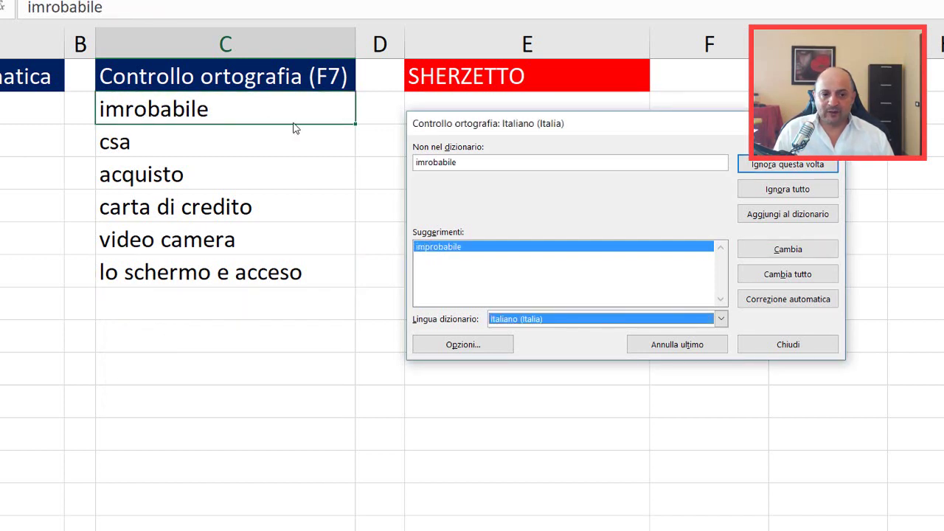
double_click(434, 247)
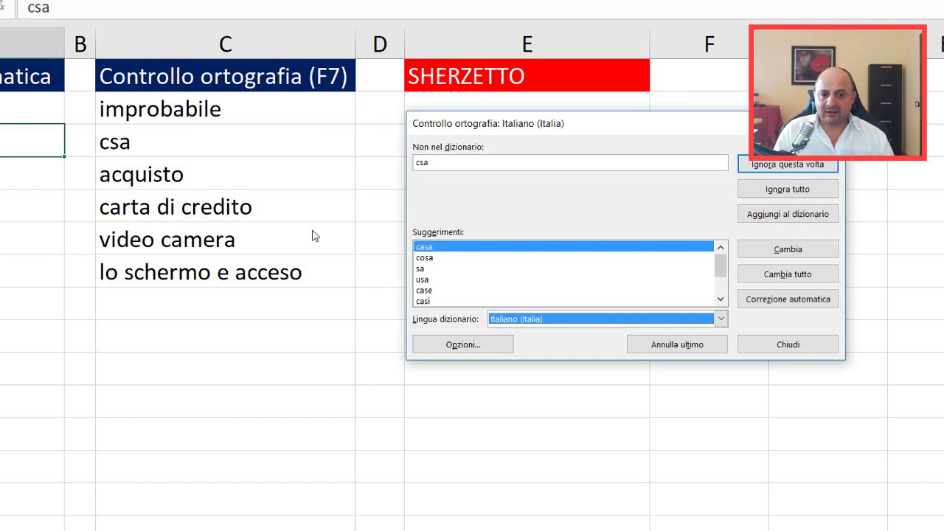
left_click(424, 260)
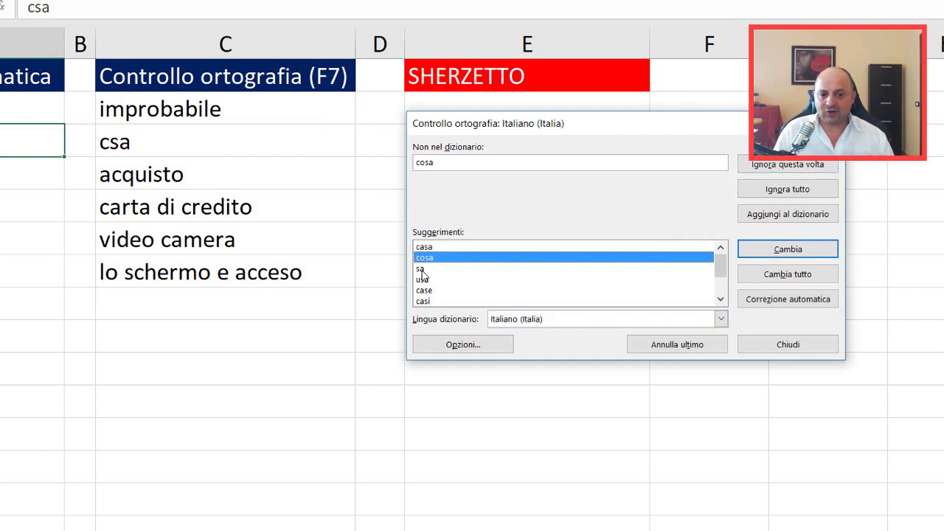
left_click(429, 250)
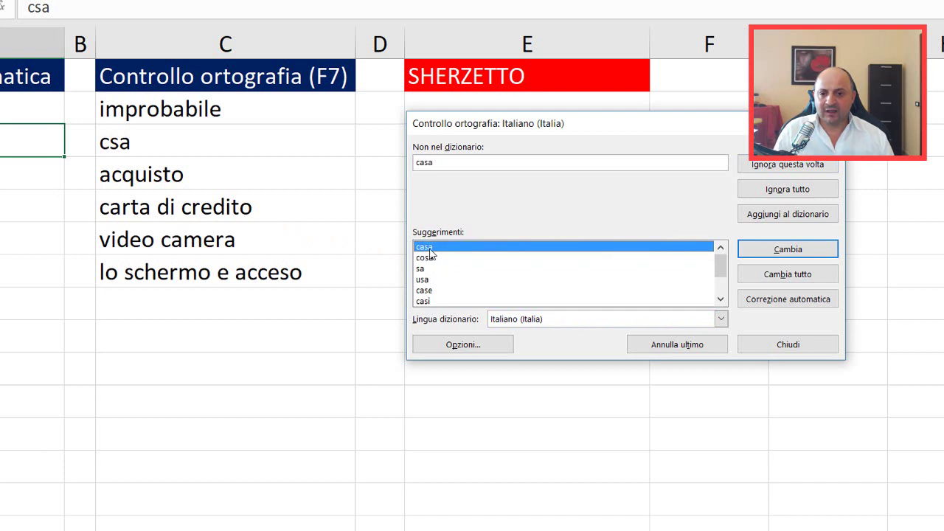
double_click(430, 250)
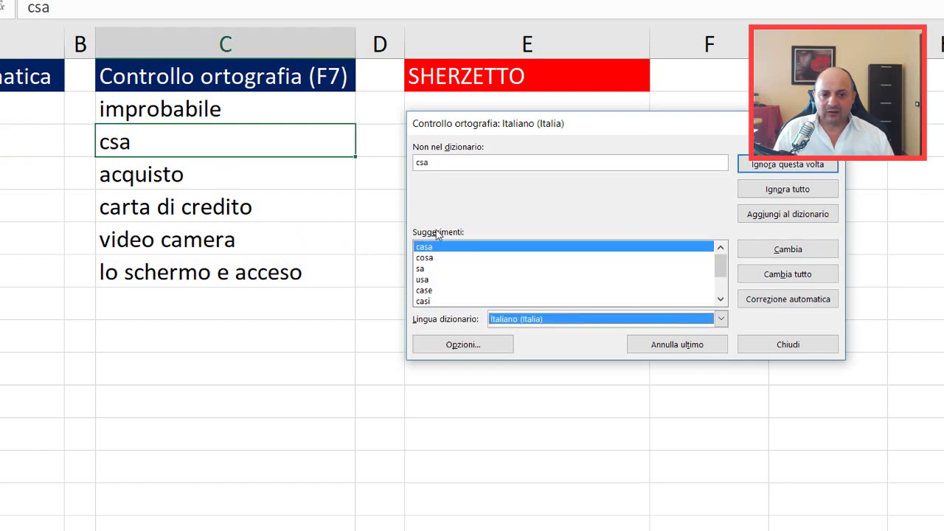
double_click(426, 249)
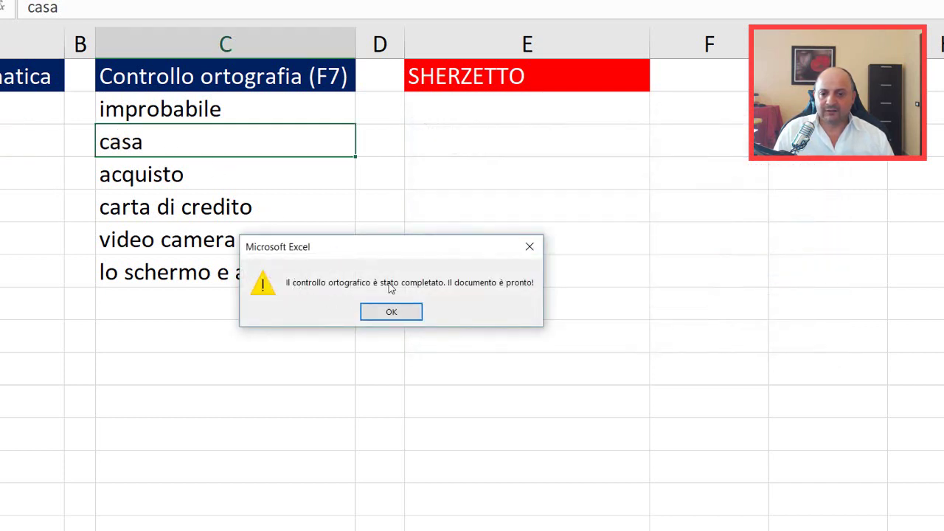
left_click_drag(424, 246, 382, 267)
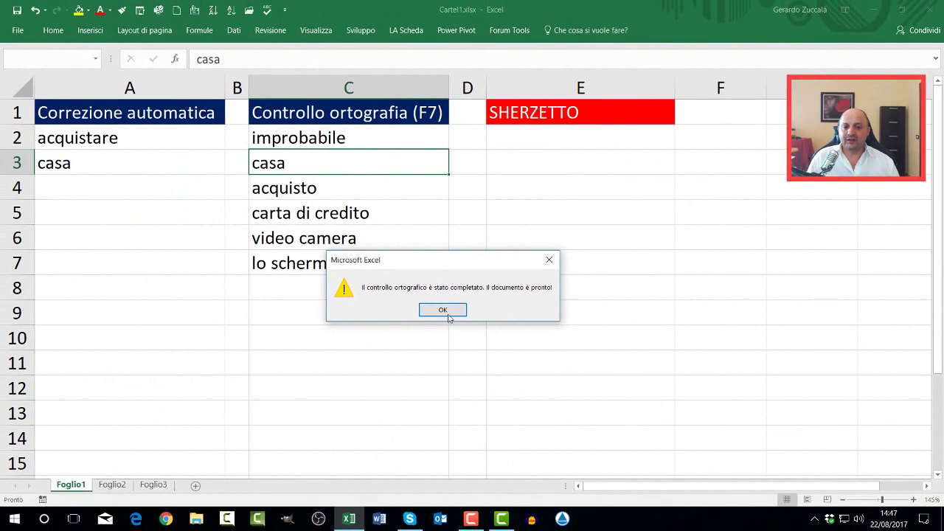
Dismiss the completion message, check cells A2 and A3, and go to the File Informazioni page.
left_click(442, 310)
left_click(373, 330)
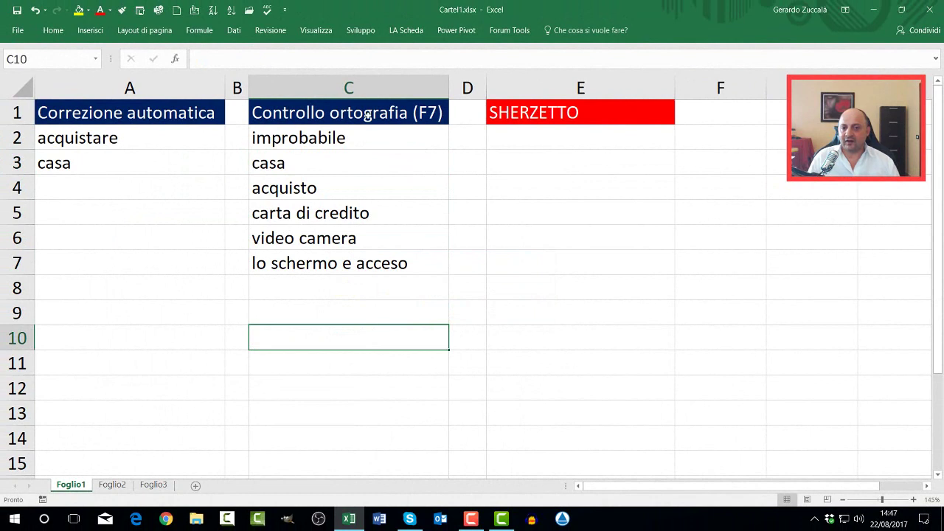
left_click(526, 133)
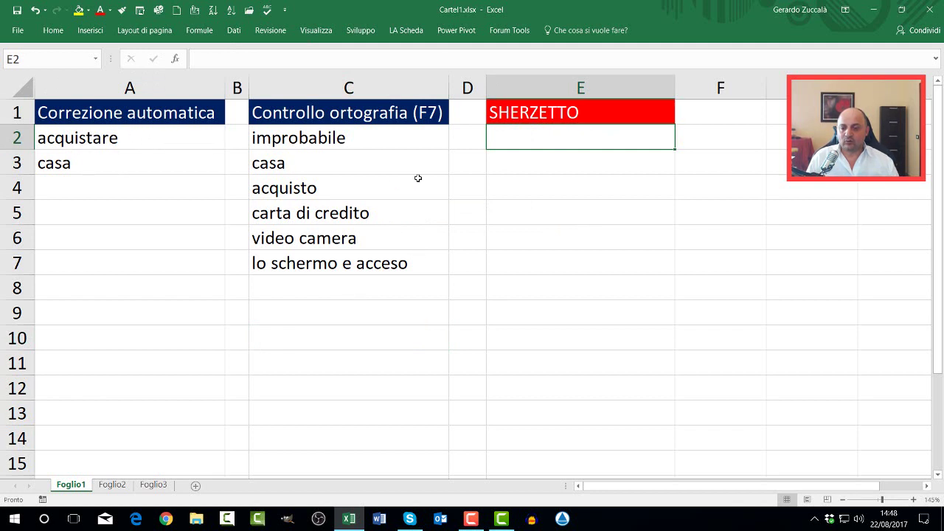
left_click(109, 141)
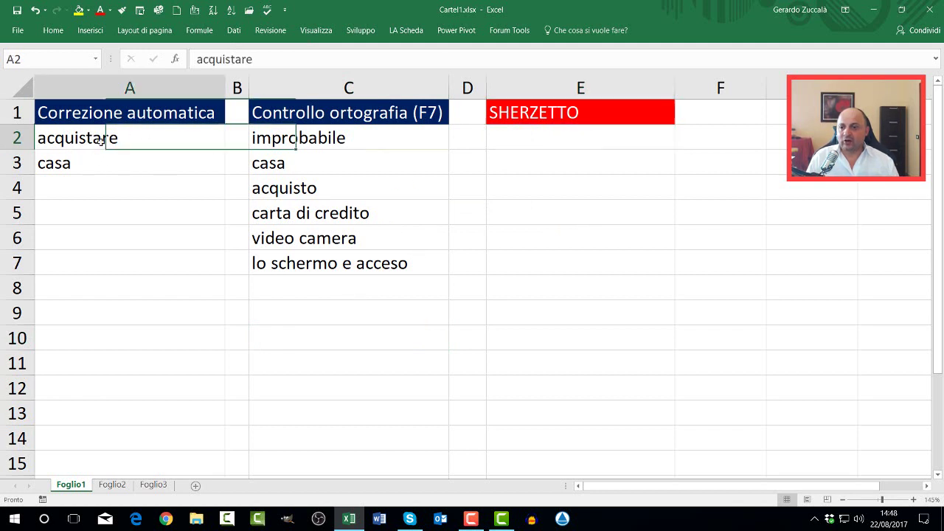
left_click(139, 206)
left_click(140, 167)
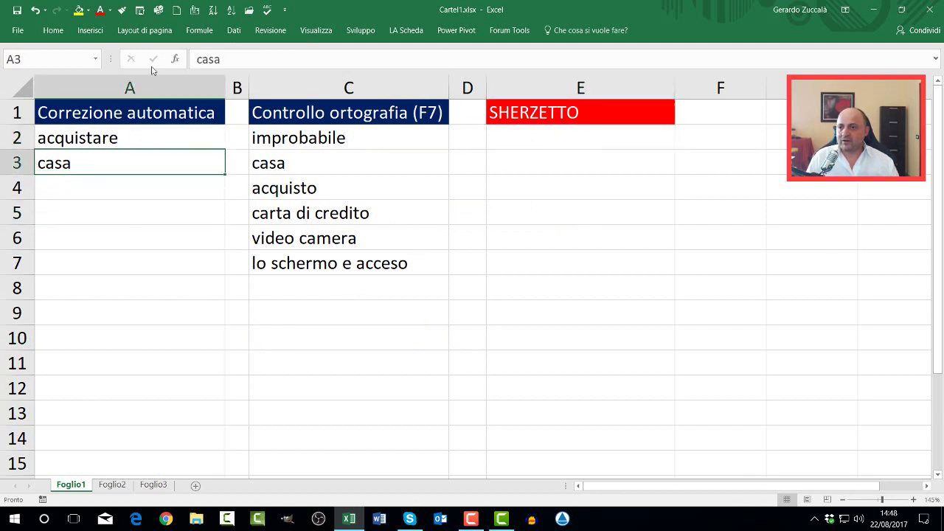
left_click(18, 30)
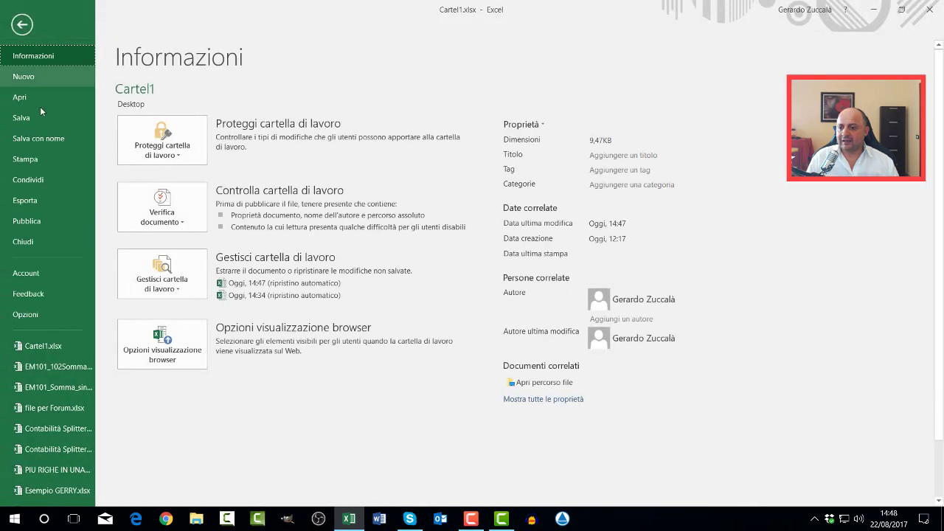
Go to Opzioni > Strumenti di correzione > Opzioni correzione automatica for Italiano (Italia).
key("Escape")
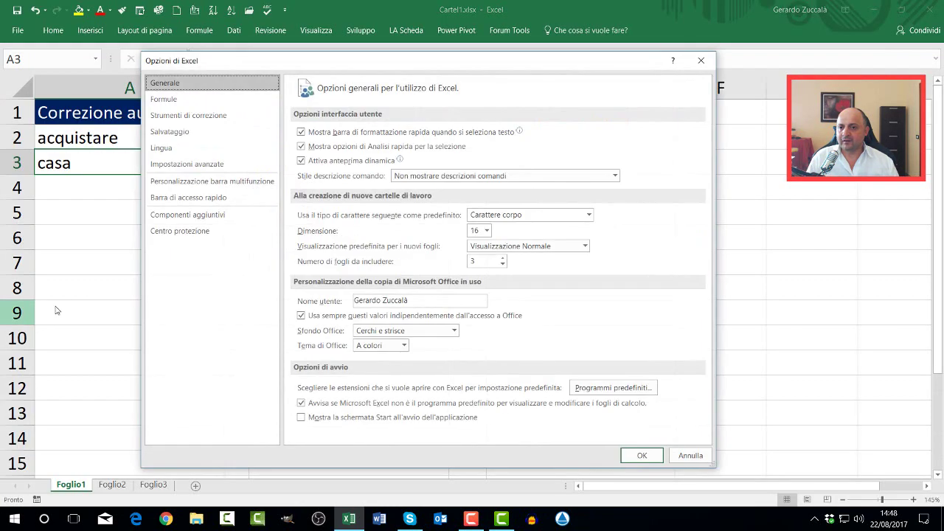
left_click(178, 116)
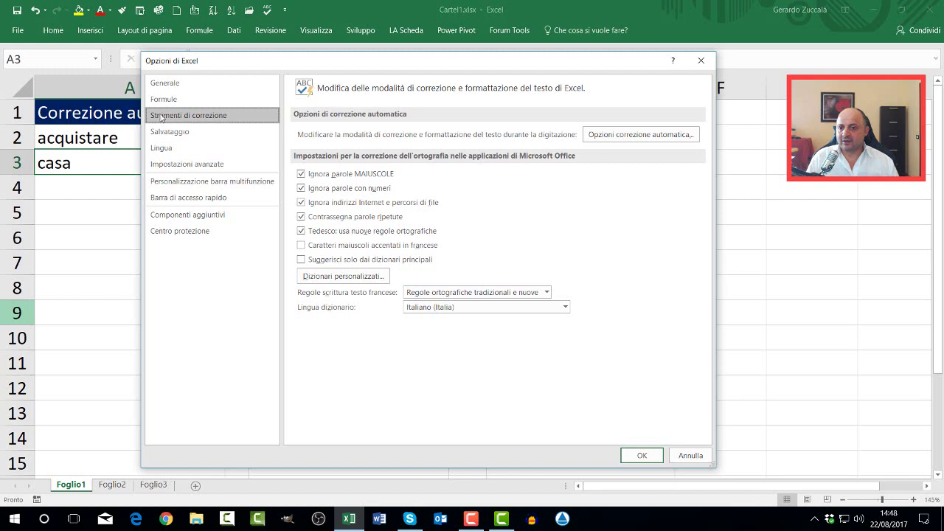
left_click(626, 137)
left_click_drag(627, 141, 366, 87)
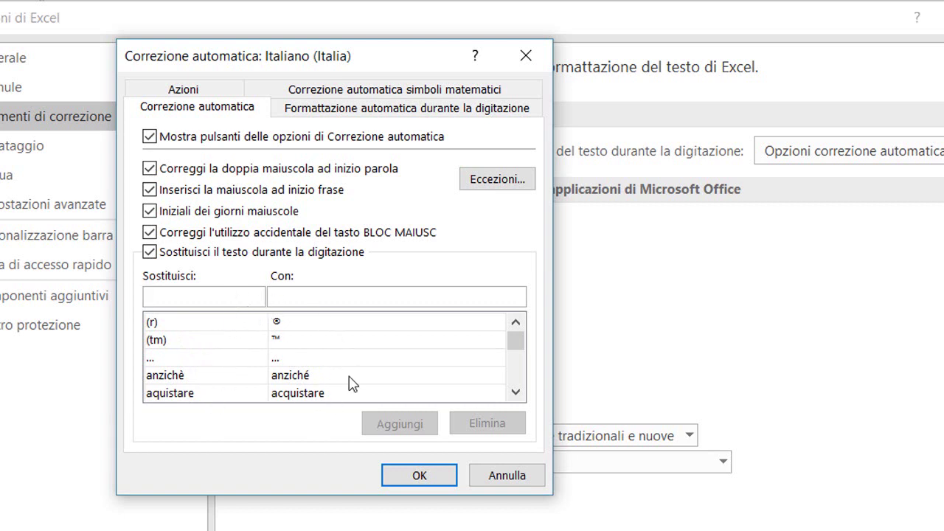
Add the AutoCorrect entry 'report' → 'mi piace la pizza' and confirm both dialogs with OK.
left_click(514, 391)
left_click(514, 392)
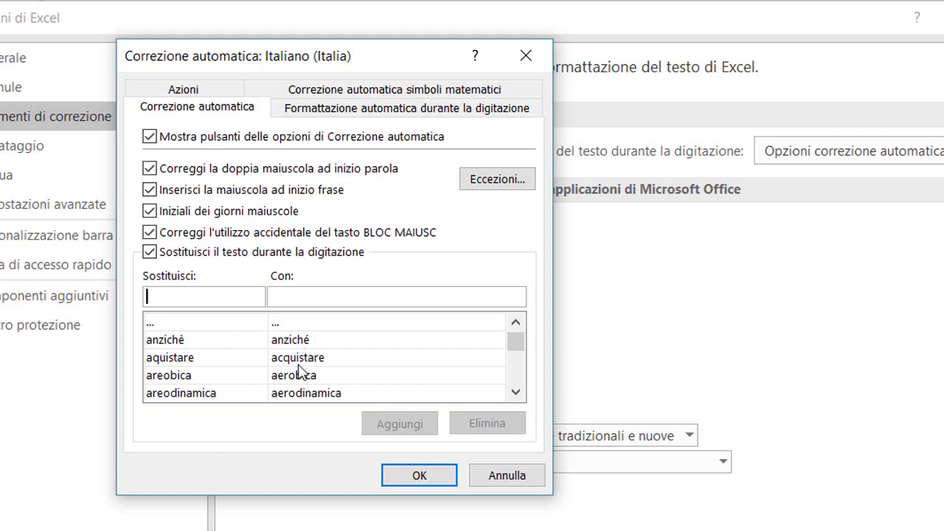
double_click(516, 391)
double_click(515, 322)
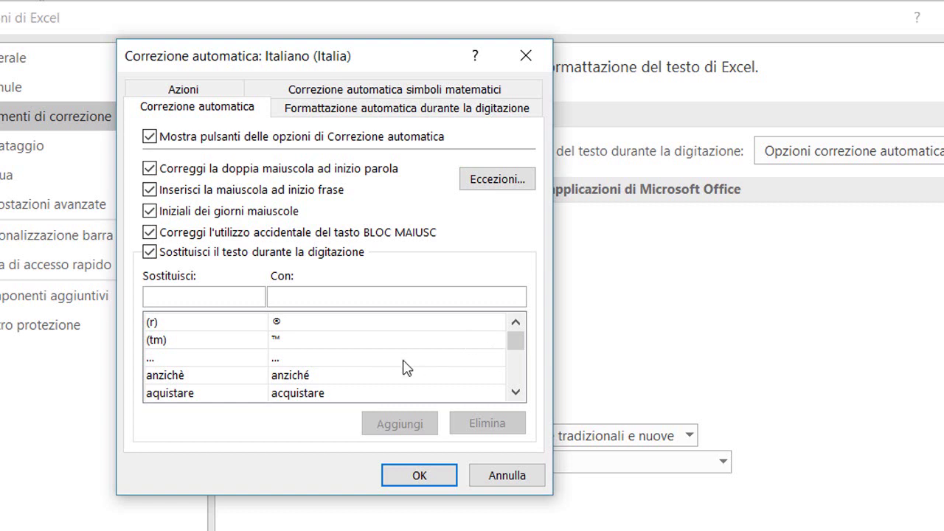
type("report")
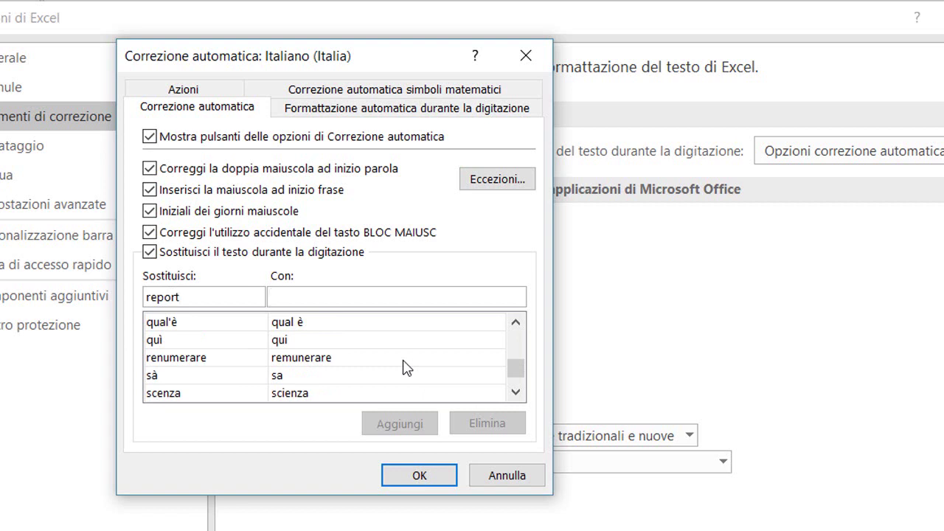
key("Tab")
type("mi pia")
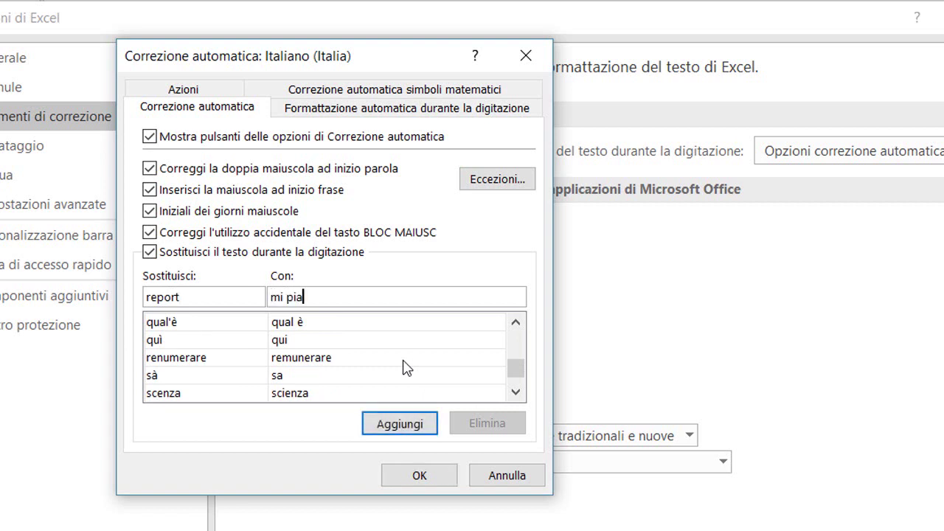
type("ce la pizza")
left_click(407, 428)
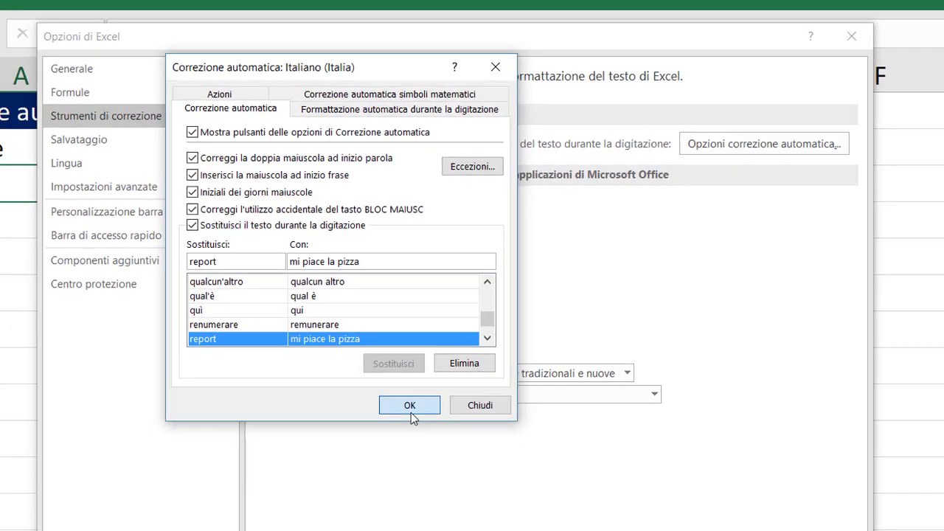
left_click(410, 406)
left_click(632, 454)
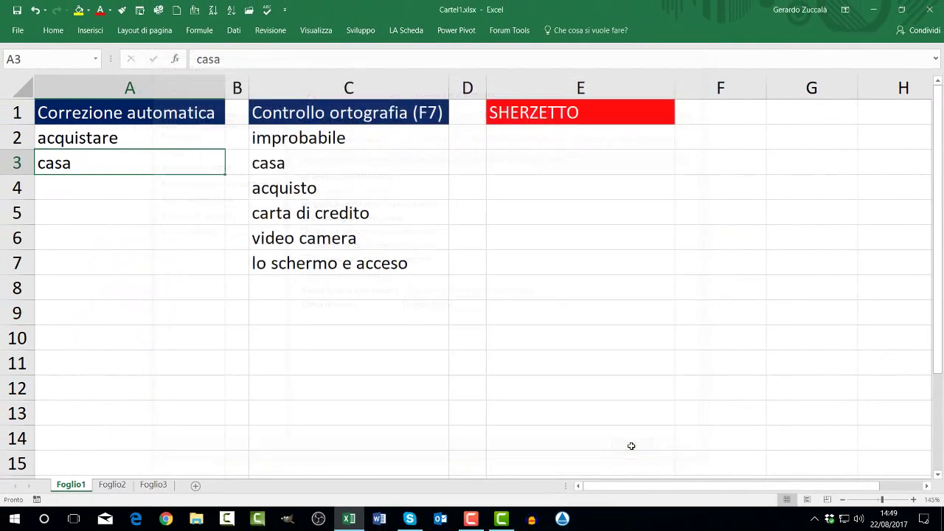
Type the question ending in 'report' in E2 so it reads 'come è andato il mi piace la pizza?'.
left_click(515, 145)
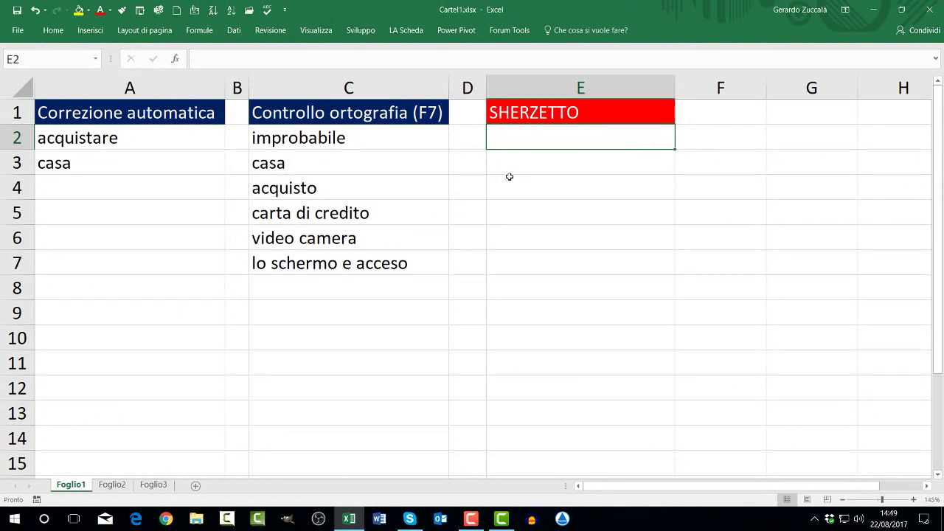
type("comeè")
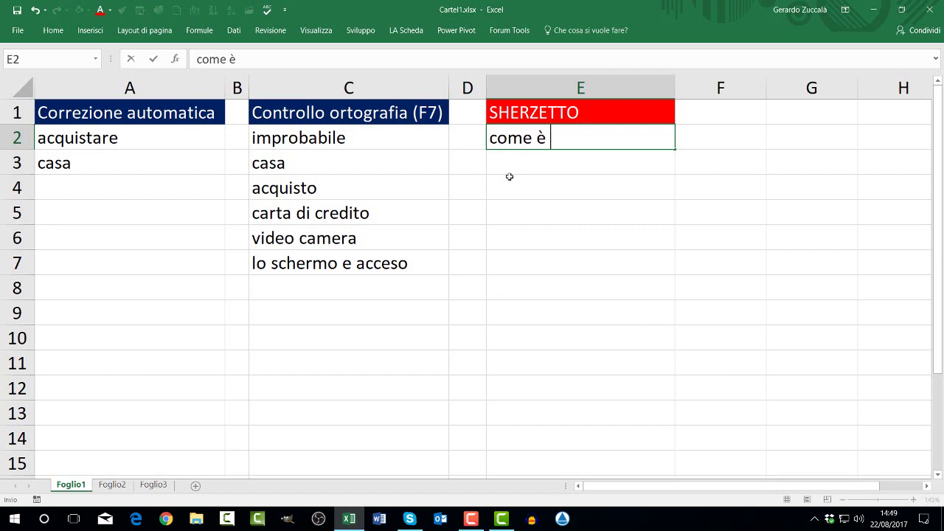
type(" andato il")
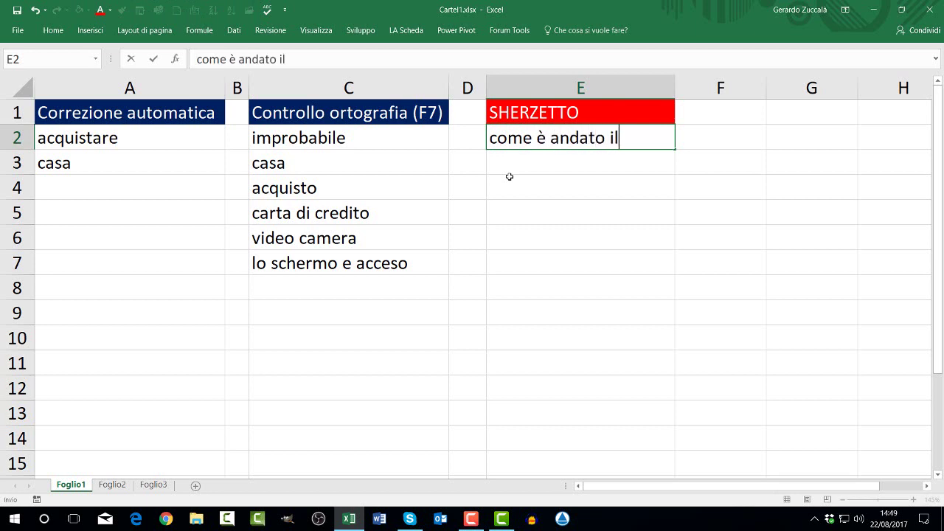
type(" report")
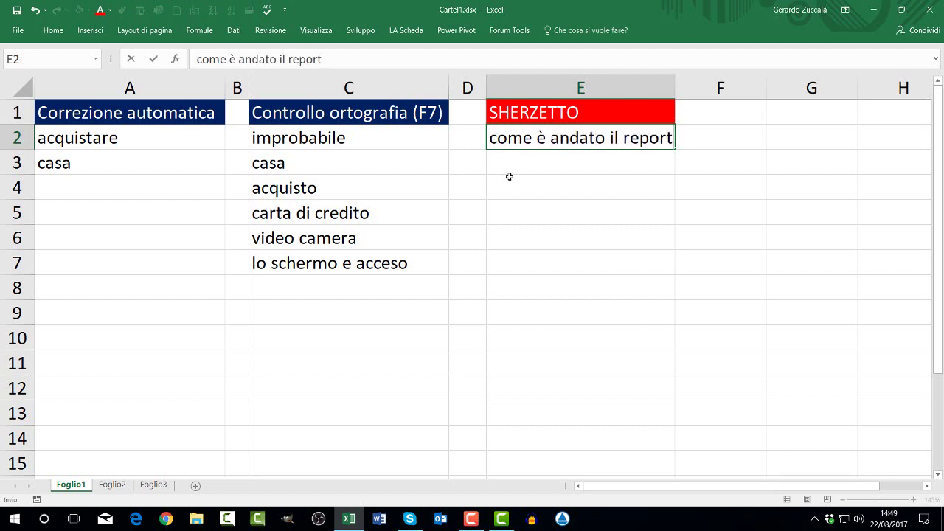
type("?")
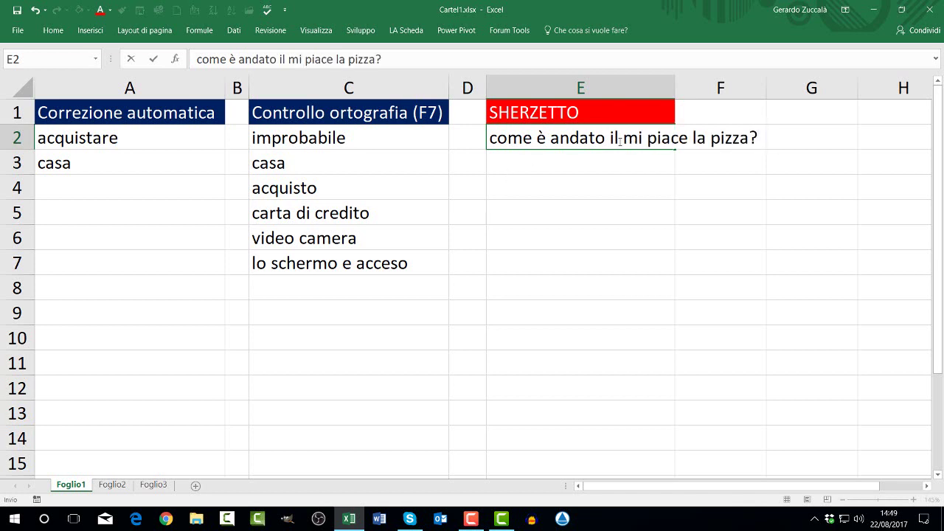
left_click(593, 167)
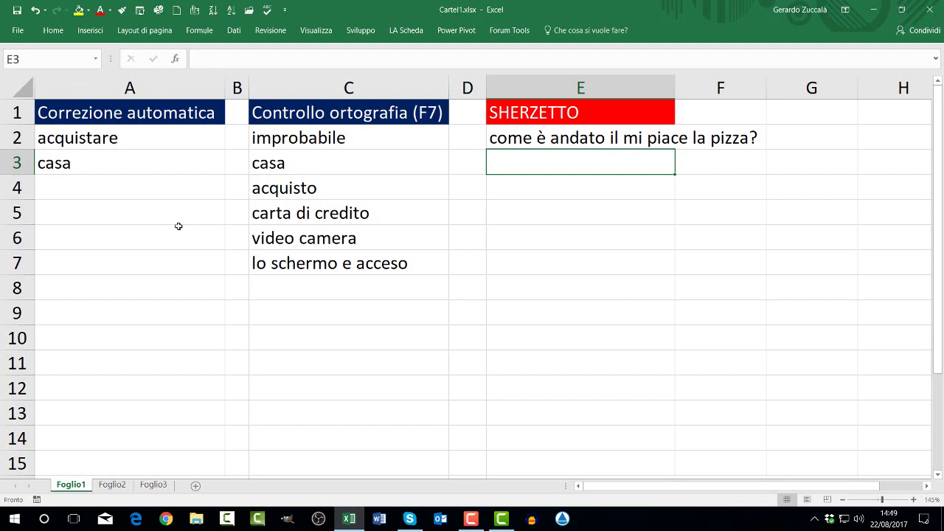
Go to File > Opzioni > Strumenti di correzione > Opzioni correzione automatica.
left_click(18, 30)
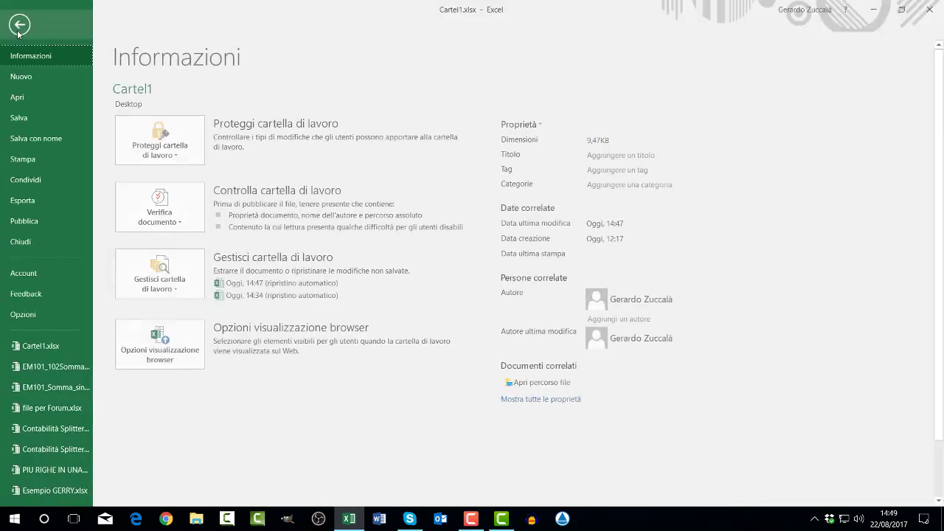
left_click(31, 316)
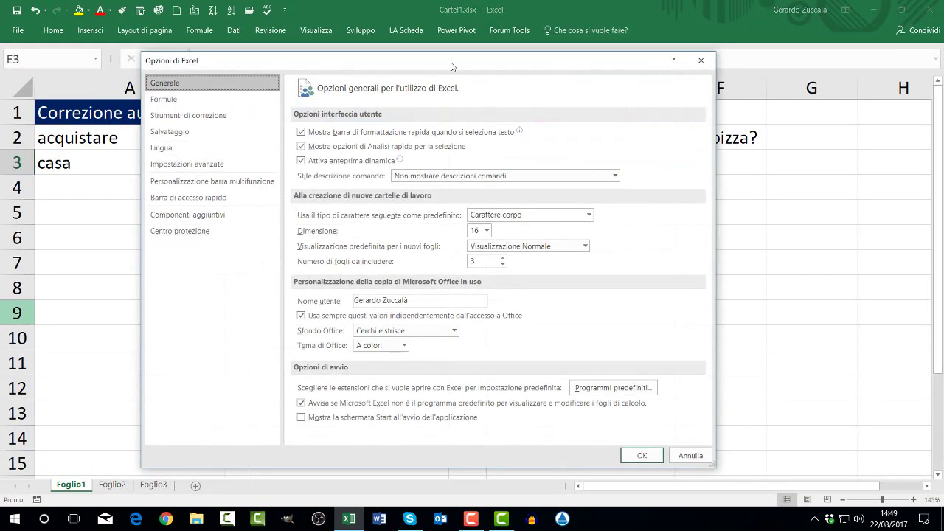
left_click_drag(452, 66, 448, 58)
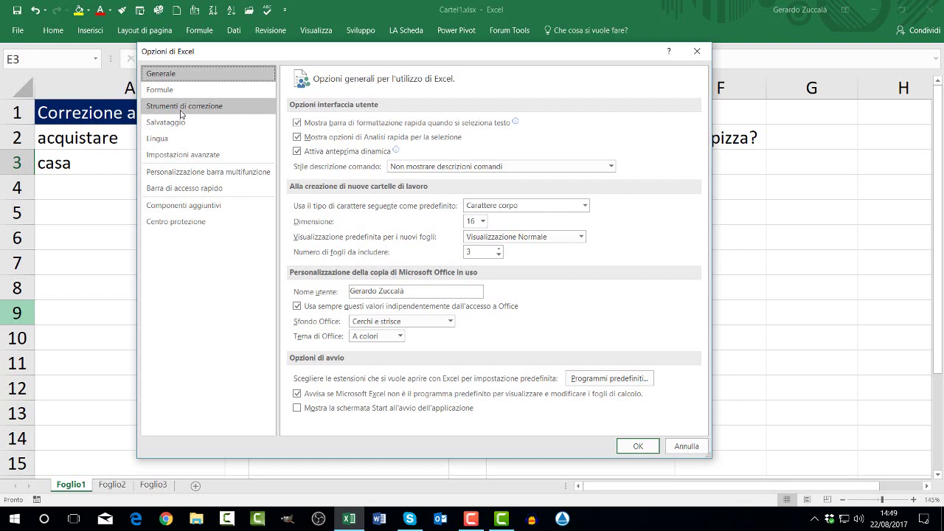
left_click(180, 115)
left_click(610, 127)
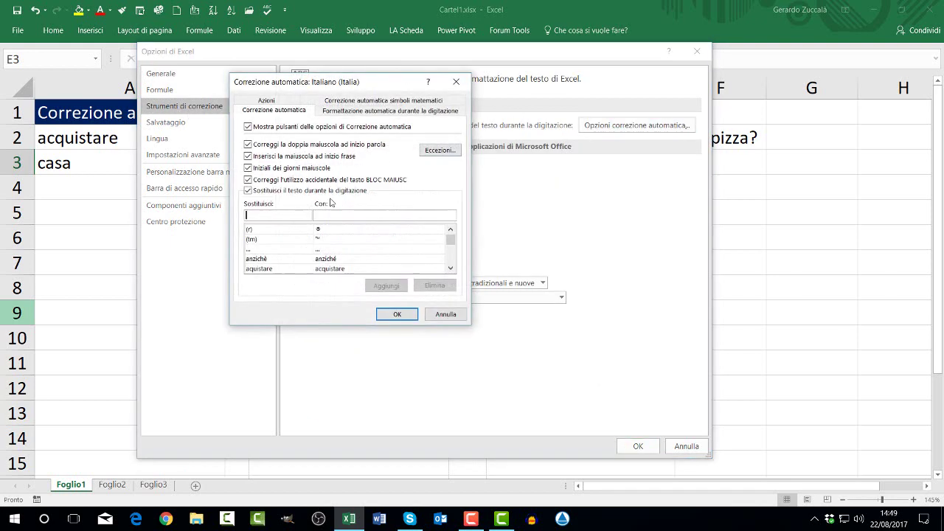
Add the AutoCorrect rule replacing 'nome' with 'forza juve' and confirm it.
type("no")
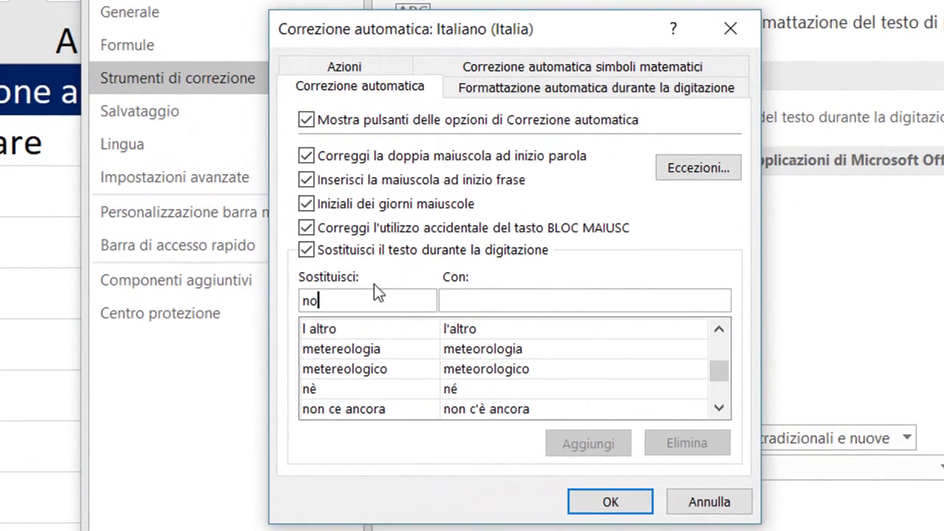
type("me")
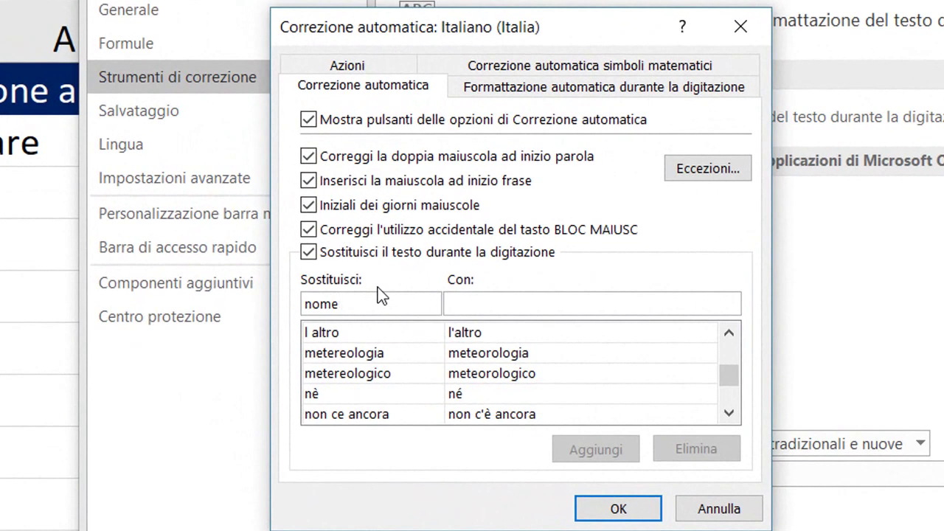
left_click(465, 303)
type("fo")
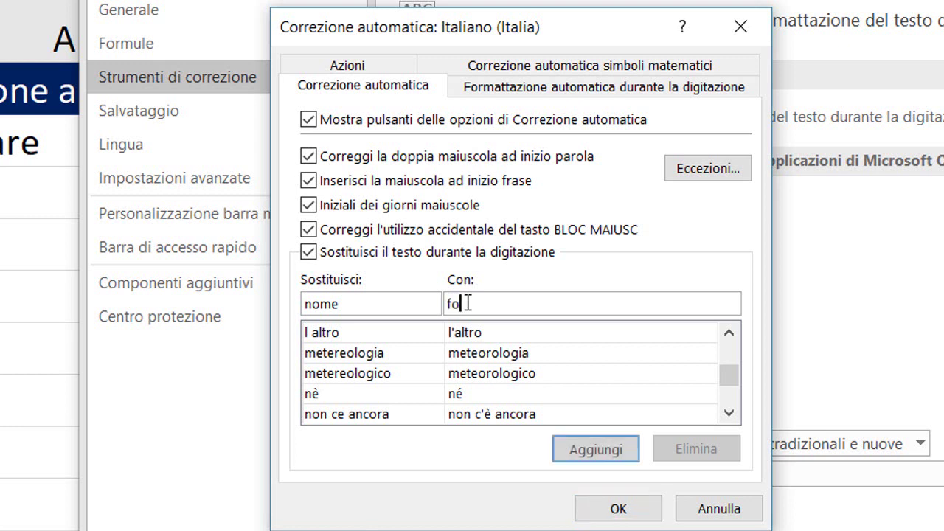
type("rza ju")
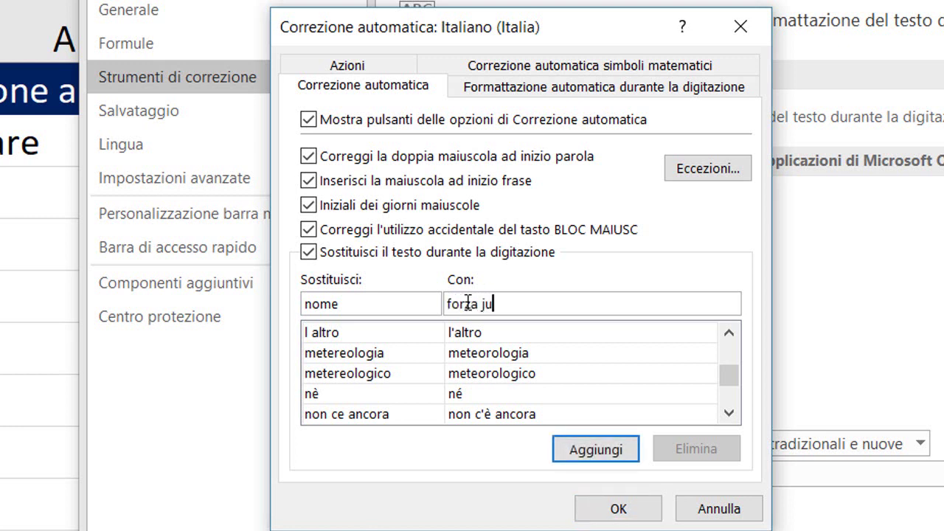
type("ve")
left_click(593, 449)
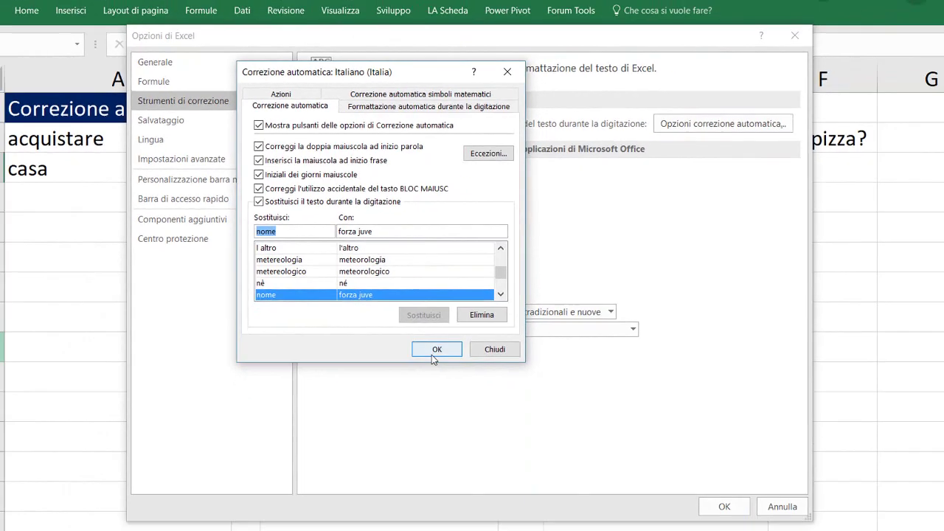
left_click(600, 492)
Close Options and enter 'il mio nome' in E3, so it becomes 'il mio forza juve'.
left_click(631, 445)
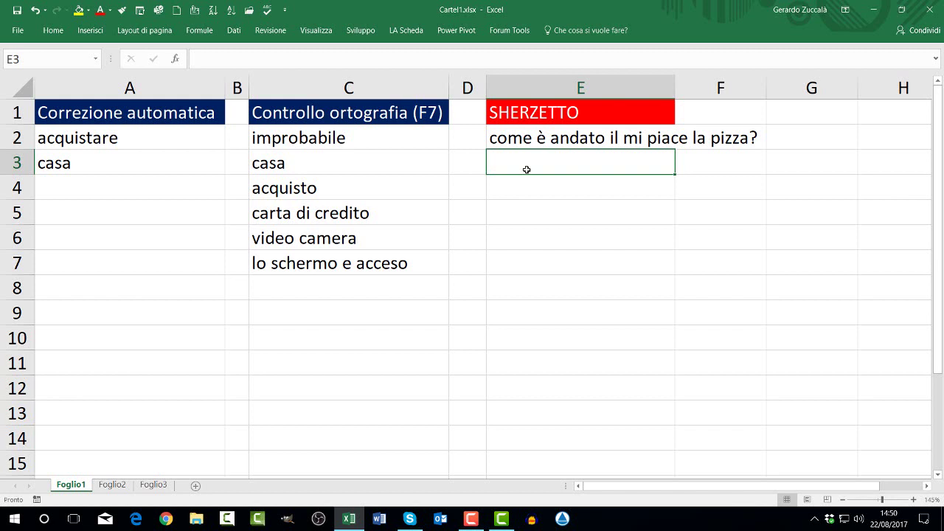
type("il mio ")
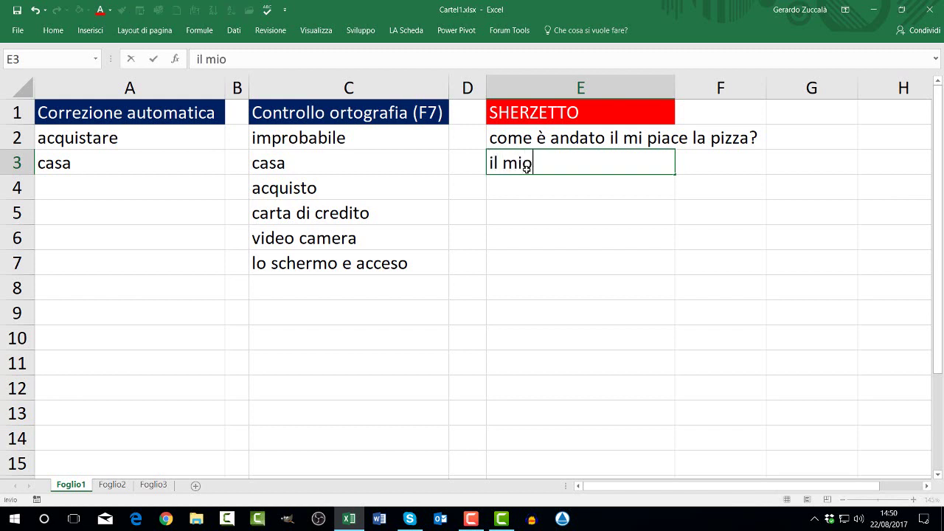
type("nom")
type("e")
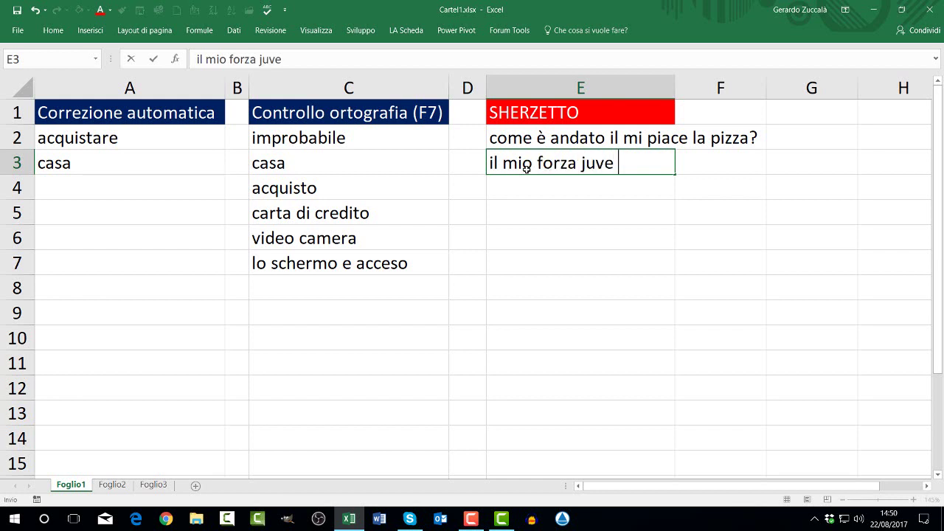
type(" è")
key("BackSpace")
key("BackSpace")
key("Return")
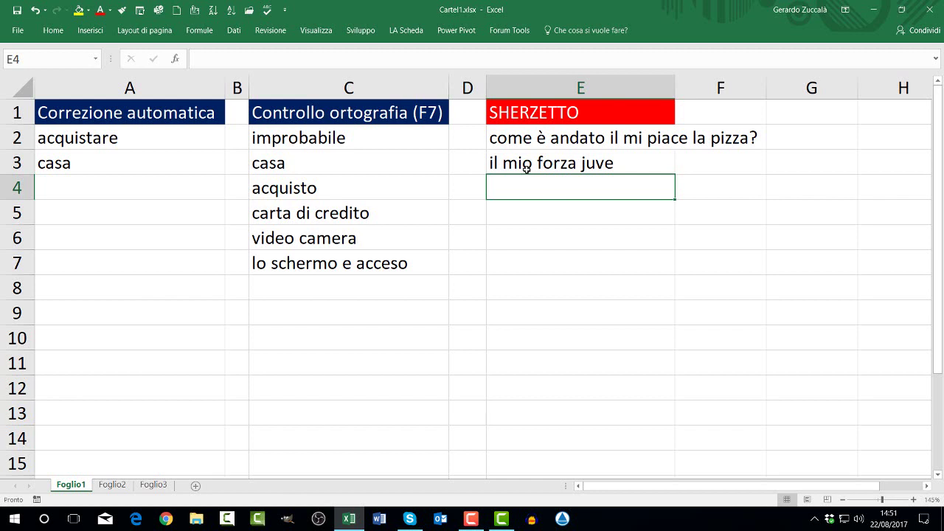
Save the workbook while quitting Excel, then relaunch Excel from the taskbar.
left_click(929, 9)
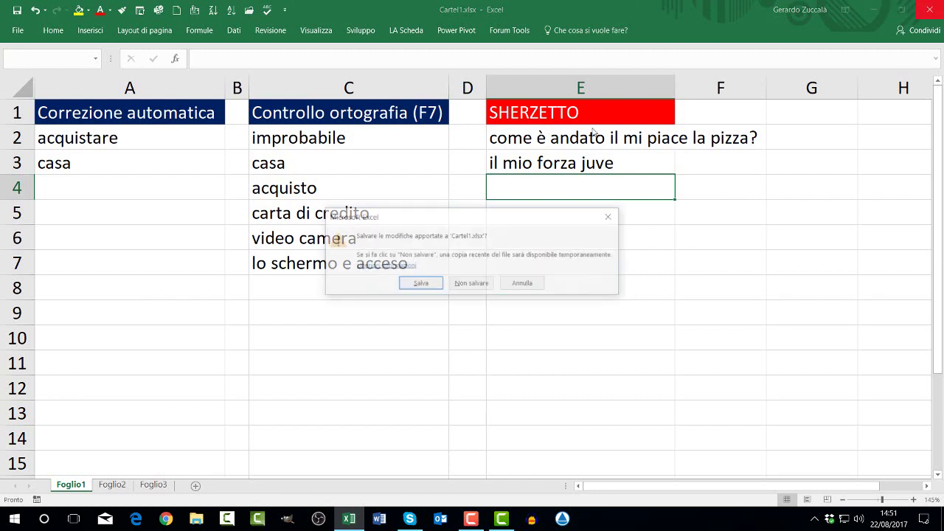
left_click(419, 286)
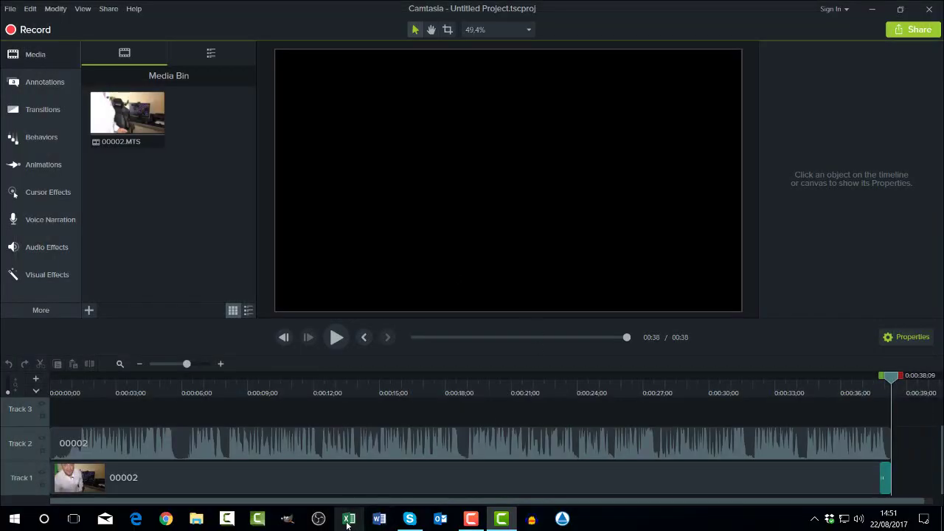
left_click(348, 520)
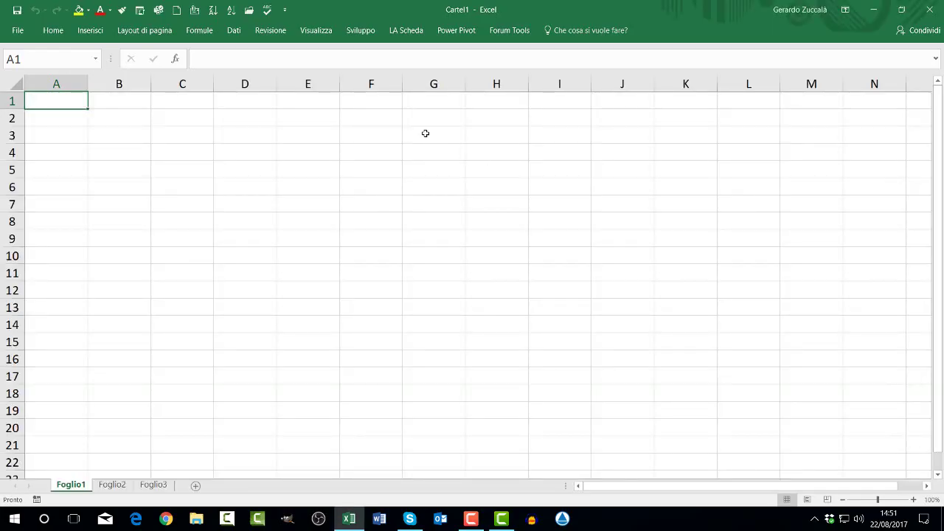
Enter 'nome' in G3 and 'report' in G4 to confirm the AutoCorrect replacements, then close the test workbook.
left_click(445, 135)
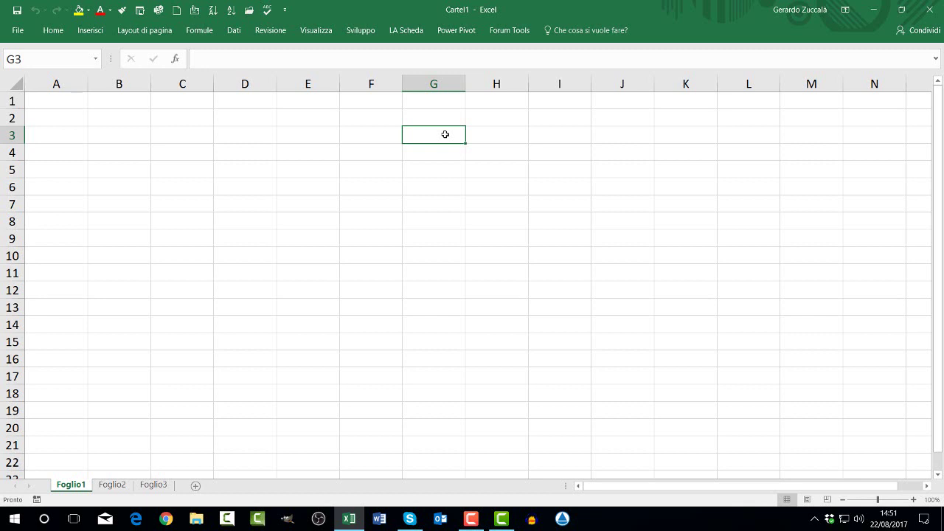
type("nome")
key("Return")
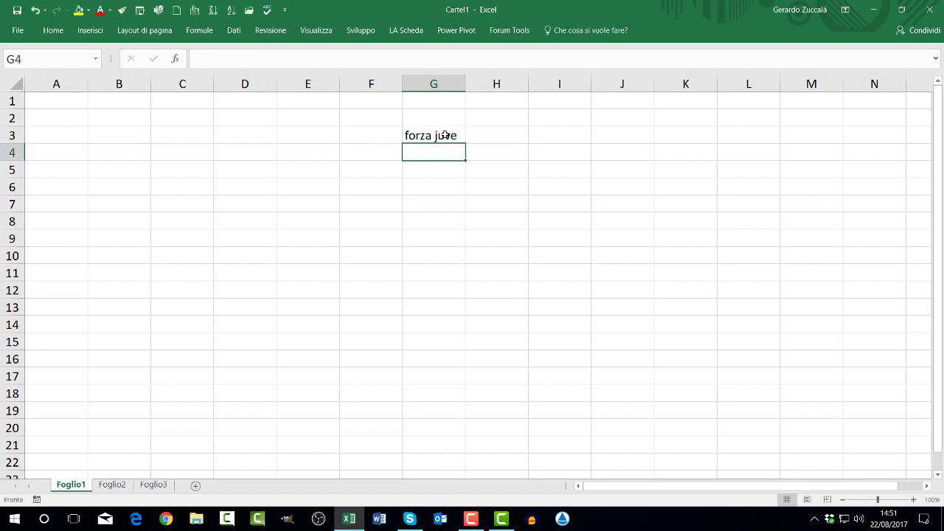
type("r")
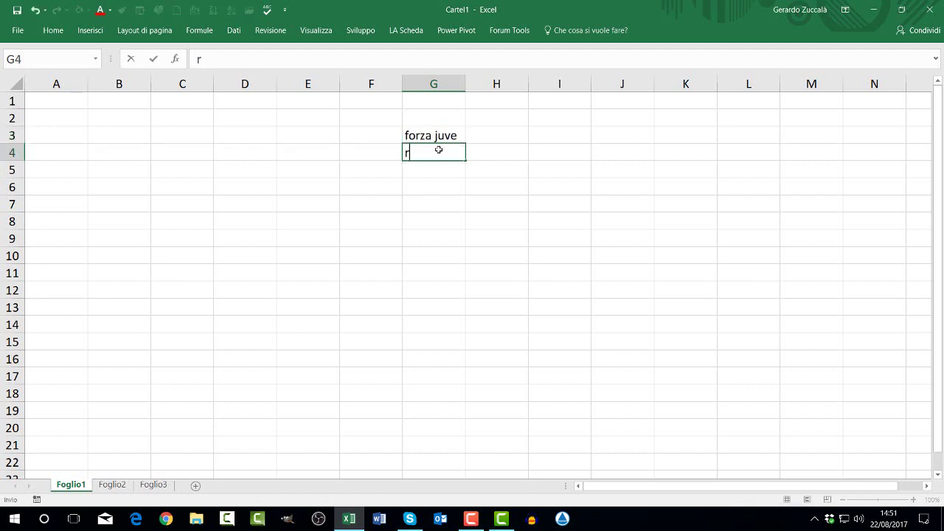
type("eport")
key("Return")
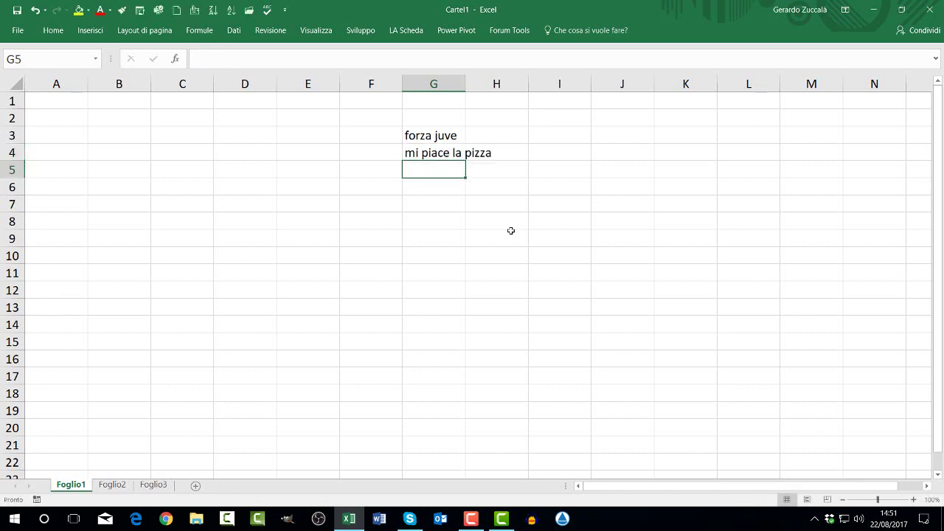
left_click(929, 9)
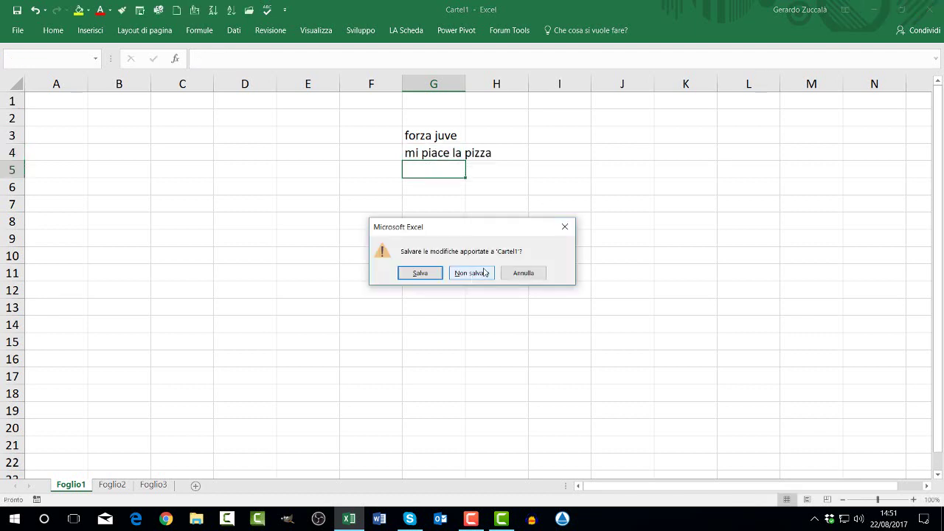
Bring up Task View and dismiss it to reach the Windows desktop showing Cartel1.xlsx.
left_click(73, 518)
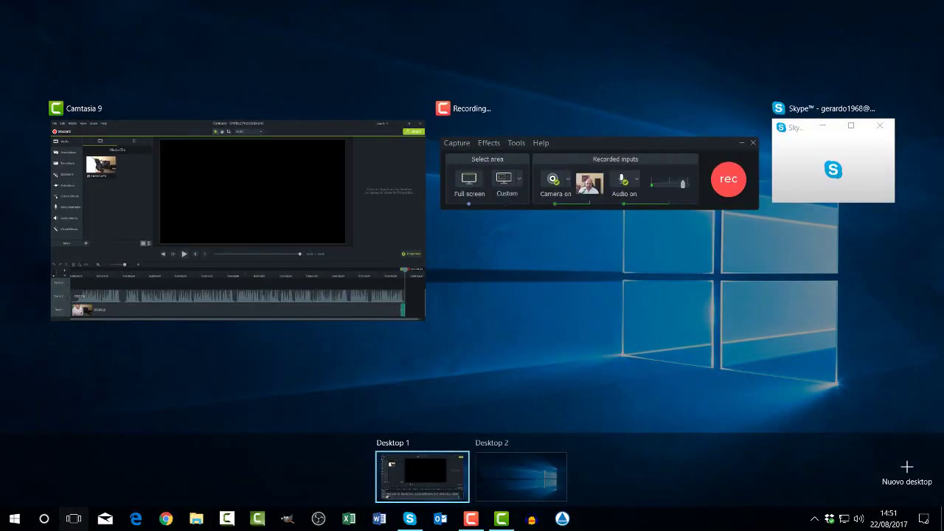
key("Escape")
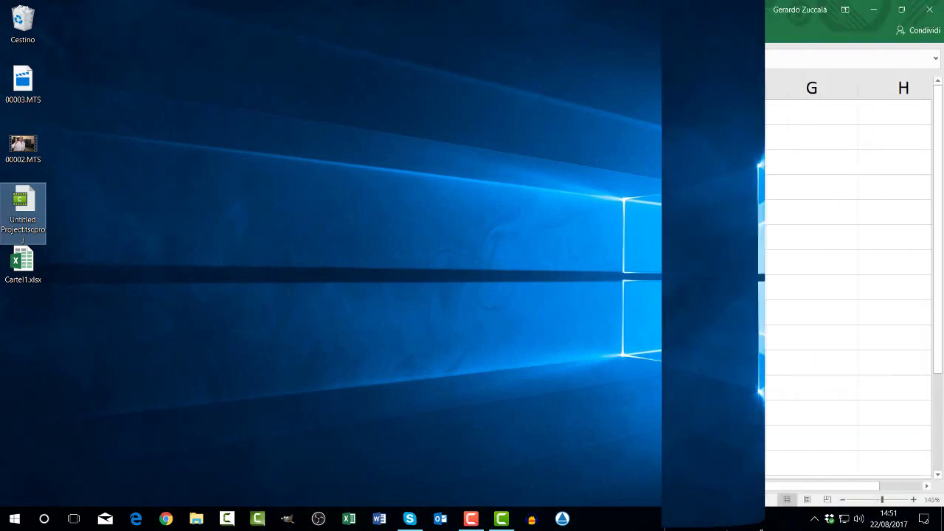